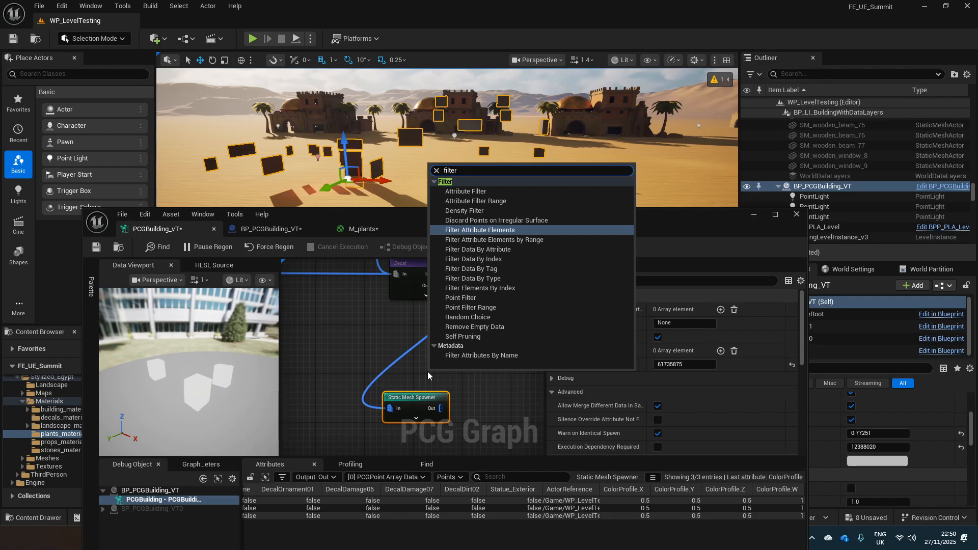
Step: Add a Filter Attribute Elements node near the Static Mesh Spawner and set its operator to =
{"action": "key", "text": "Return"}
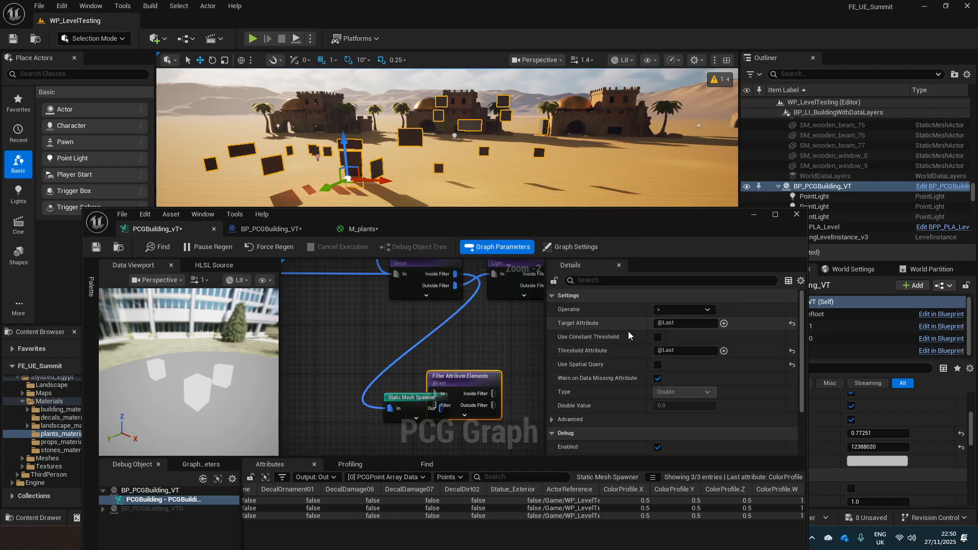
{"action": "left_click", "coordinate": [683, 309]}
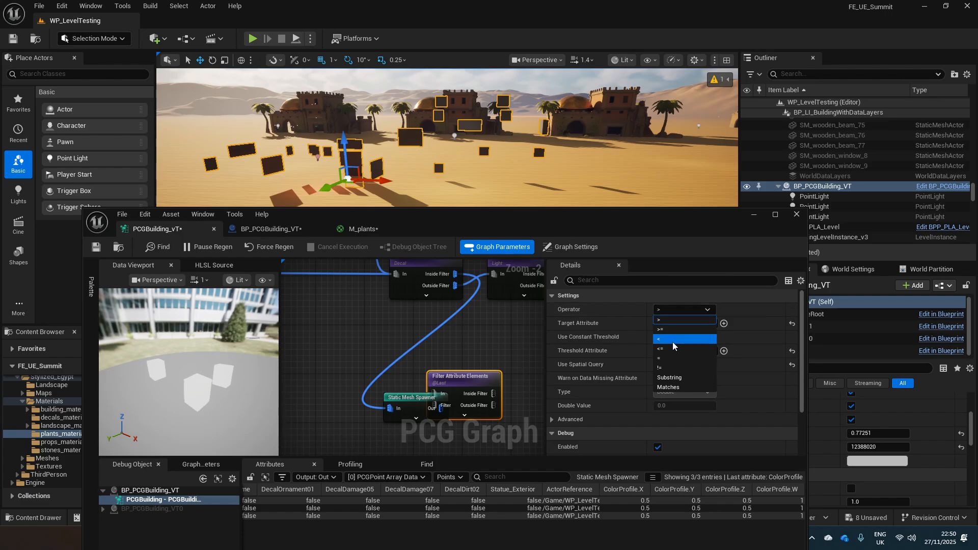
{"action": "left_click", "coordinate": [659, 358]}
Step: Set the new filter node's target attribute to DecalDamage06
{"action": "left_click", "coordinate": [677, 322]}
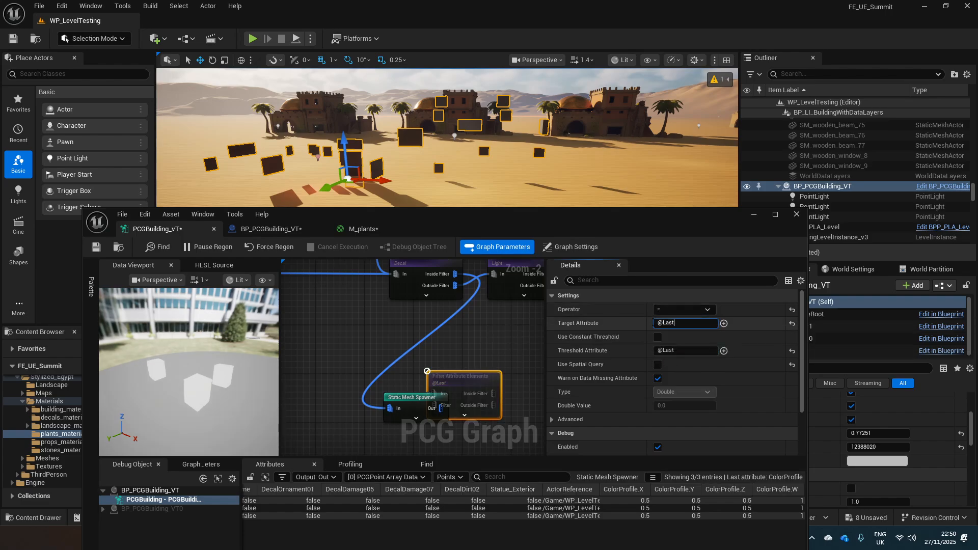
{"action": "key", "text": "ctrl+a"}
{"action": "type", "text": "Deca"}
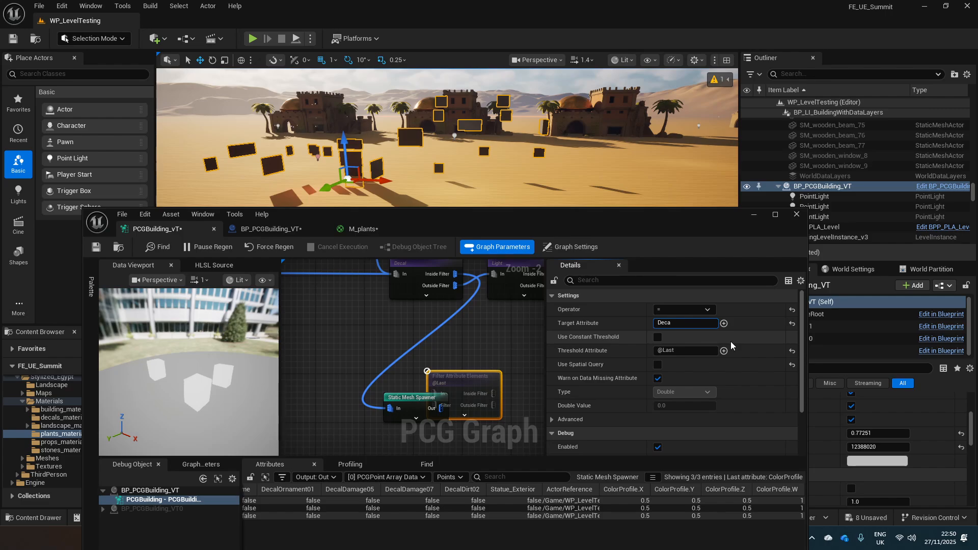
{"action": "type", "text": "lDe"}
{"action": "type", "text": "am"}
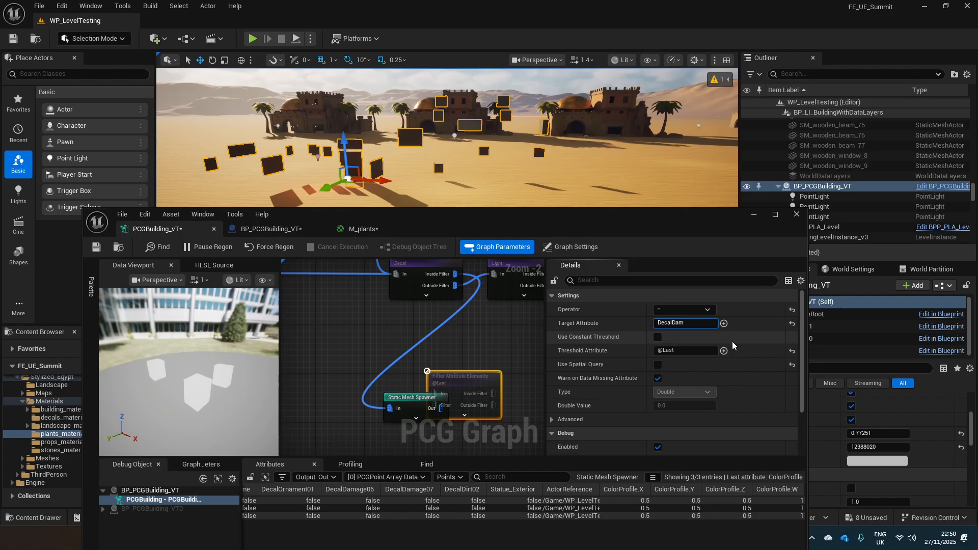
{"action": "type", "text": "age06"}
{"action": "key", "text": "Return"}
Step: Look through the level's decal actors in the Outliner to check the decal names
{"action": "scroll", "coordinate": [838, 170], "scroll_direction": "up", "scroll_amount": 3}
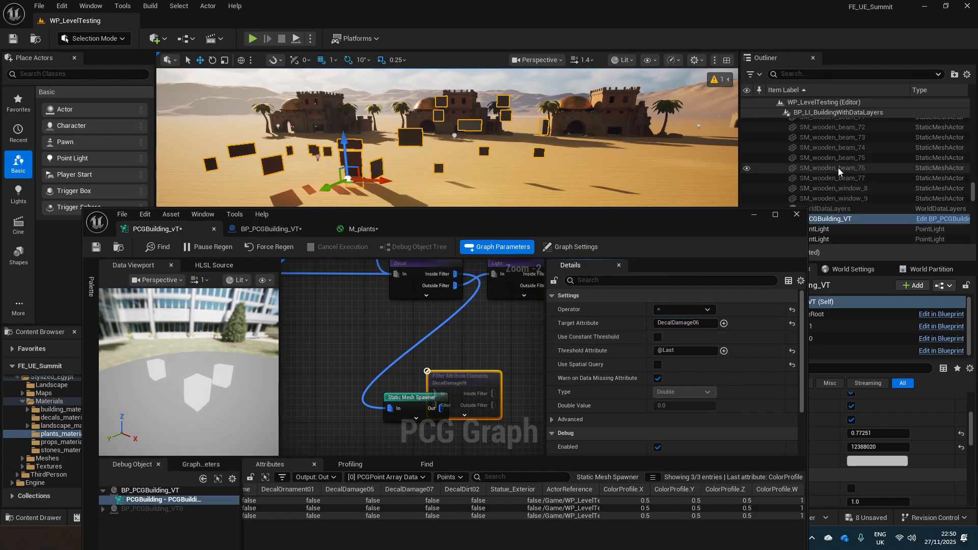
{"action": "scroll", "coordinate": [838, 169], "scroll_direction": "up", "scroll_amount": 1}
{"action": "left_click_drag", "start_coordinate": [973, 192], "coordinate": [973, 118]}
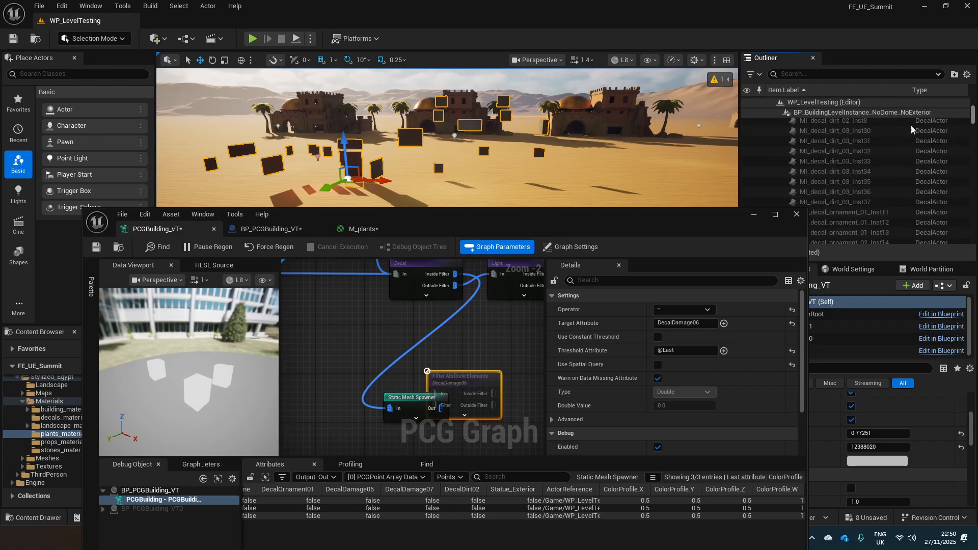
{"action": "right_click_drag", "start_coordinate": [328, 140], "coordinate": [338, 139]}
Step: Move the new filter node clear of the Static Mesh Spawner and shift the graph editor window slightly upward
{"action": "right_click_drag", "start_coordinate": [490, 355], "coordinate": [445, 301]}
{"action": "left_click_drag", "start_coordinate": [443, 320], "coordinate": [467, 323]}
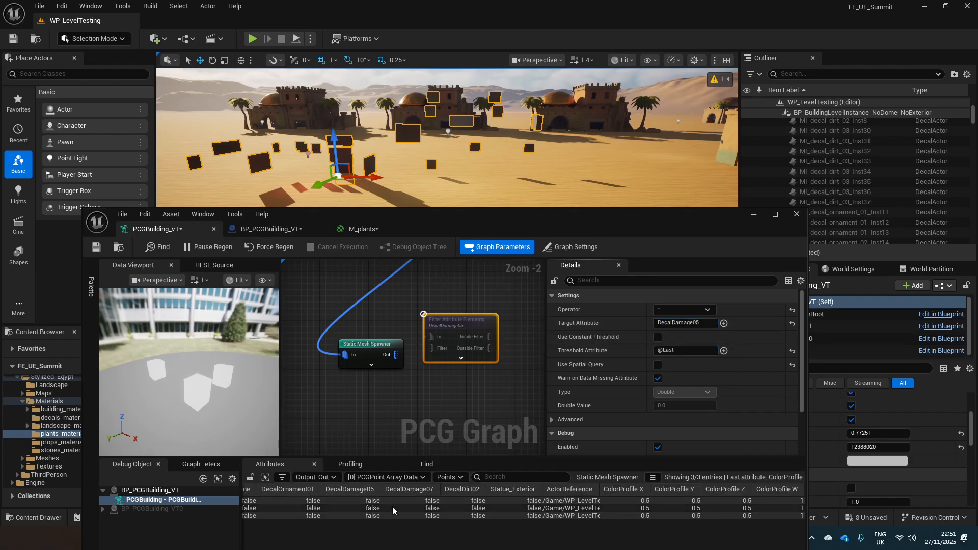
{"action": "left_click_drag", "start_coordinate": [490, 223], "coordinate": [500, 191]}
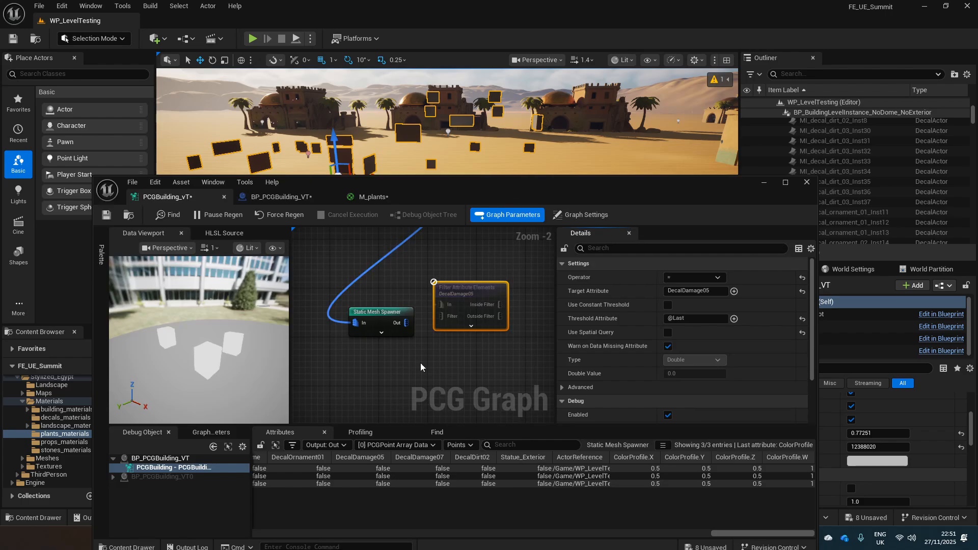
Step: Inspect the Decal filter node's settings and the attribute columns of its Inside Filter output
{"action": "right_click_drag", "start_coordinate": [422, 365], "coordinate": [430, 422]}
{"action": "right_click_drag", "start_coordinate": [428, 310], "coordinate": [369, 339]}
{"action": "left_click", "coordinate": [336, 274]}
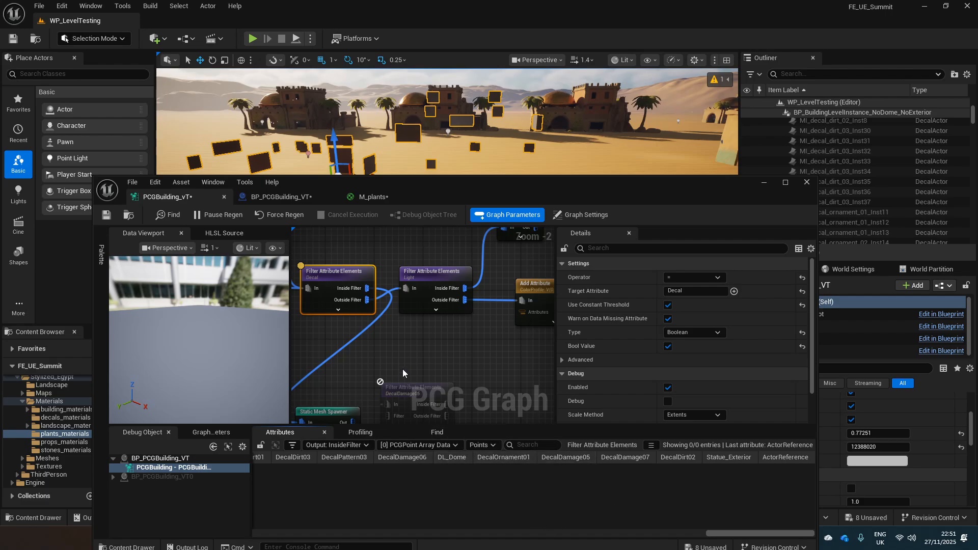
{"action": "right_click_drag", "start_coordinate": [402, 370], "coordinate": [428, 324]}
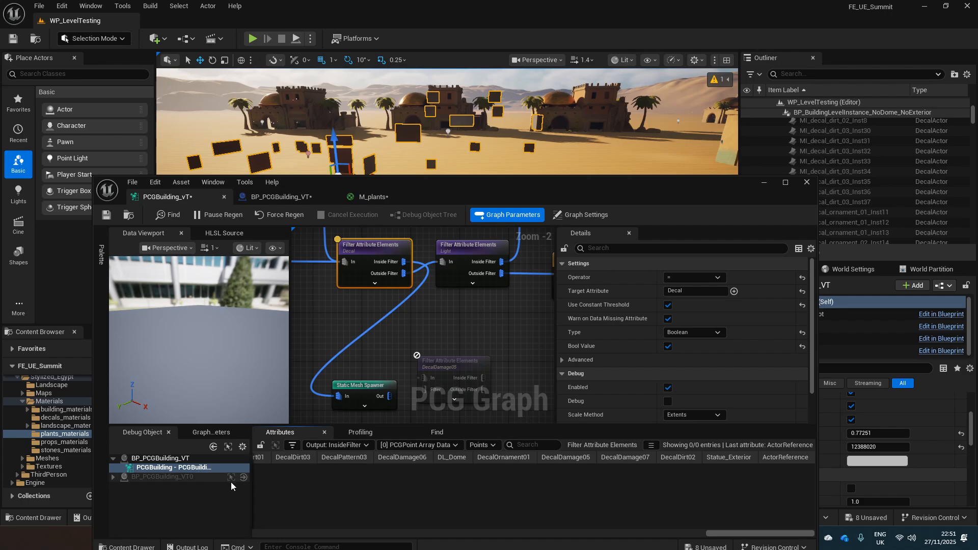
{"action": "left_click_drag", "start_coordinate": [743, 533], "coordinate": [543, 520]}
{"action": "right_click_drag", "start_coordinate": [402, 301], "coordinate": [416, 320]}
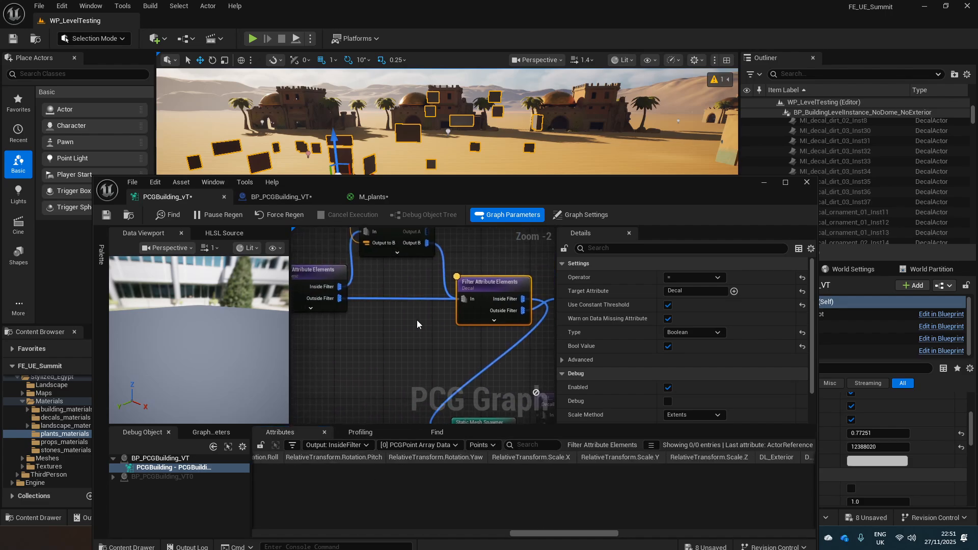
Step: Compare the Inside Filter and Outside Filter output data of the DL_Dome filter node
{"action": "left_click", "coordinate": [315, 273]}
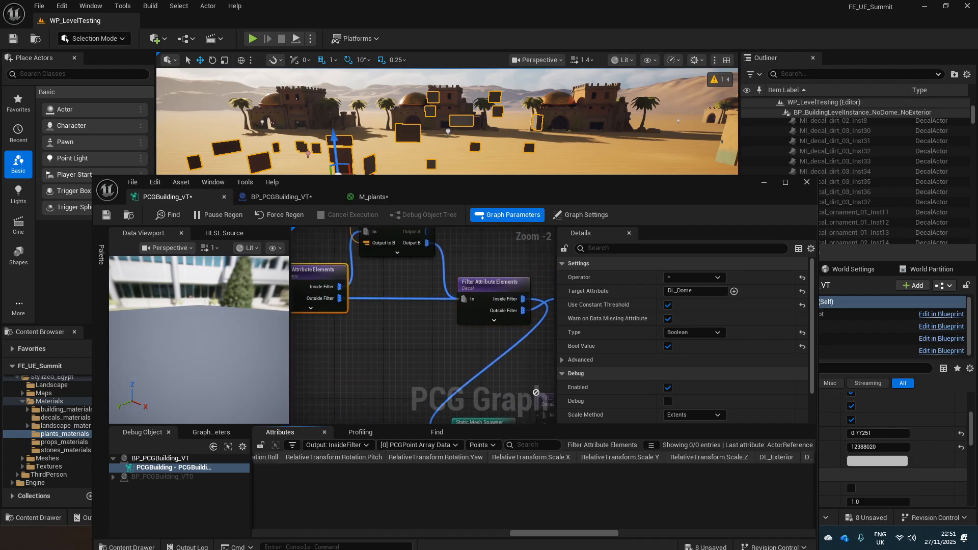
{"action": "scroll", "coordinate": [425, 361], "scroll_direction": "down", "scroll_amount": 2}
{"action": "right_click_drag", "start_coordinate": [423, 358], "coordinate": [408, 311]}
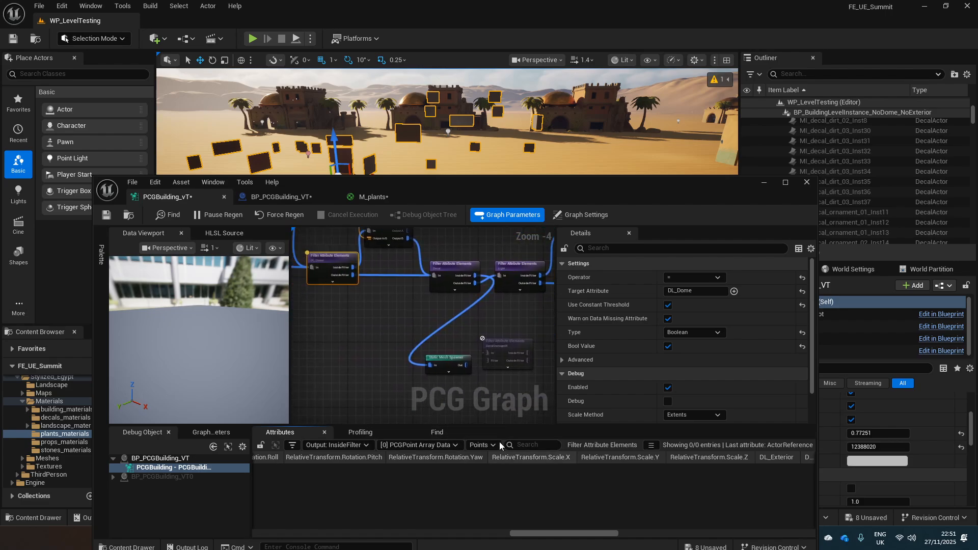
{"action": "scroll", "coordinate": [382, 317], "scroll_direction": "up", "scroll_amount": 1}
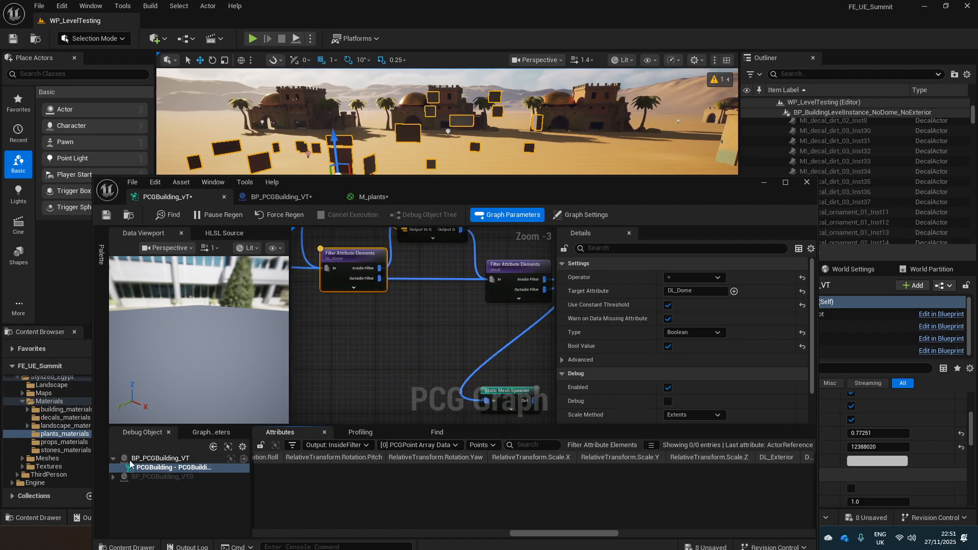
{"action": "left_click", "coordinate": [164, 469]}
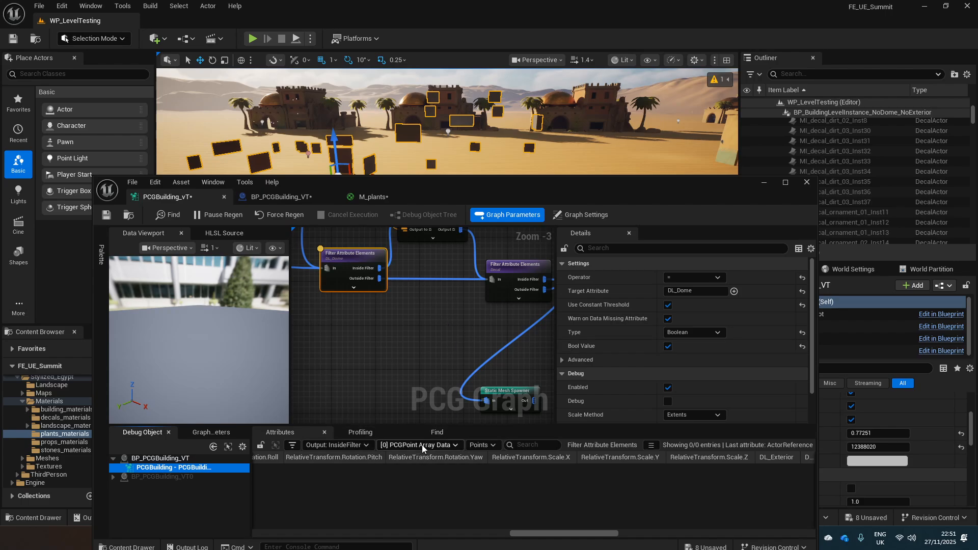
{"action": "left_click", "coordinate": [343, 447]}
{"action": "left_click", "coordinate": [343, 446]}
{"action": "left_click", "coordinate": [343, 446]}
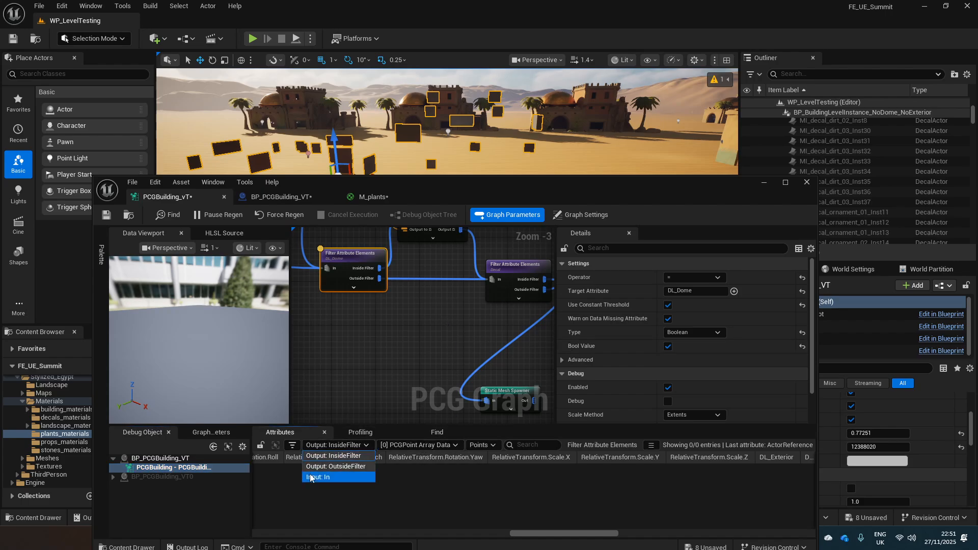
{"action": "left_click", "coordinate": [334, 465]}
{"action": "left_click", "coordinate": [340, 447]}
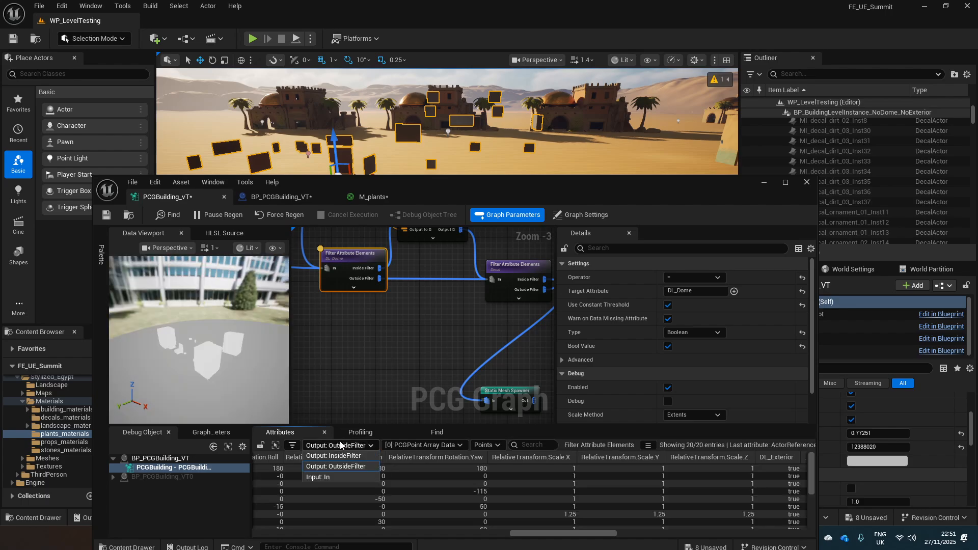
{"action": "left_click", "coordinate": [341, 456]}
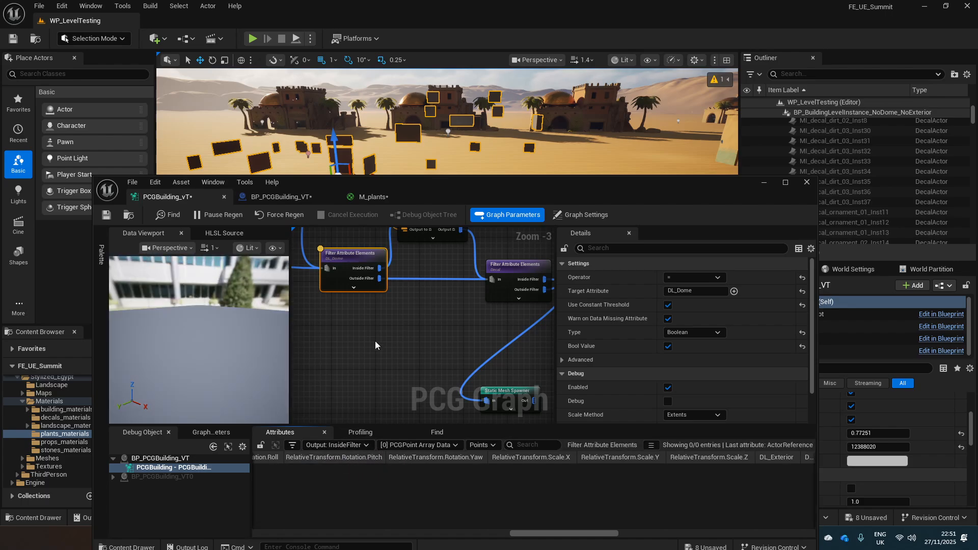
Step: Examine the DL_Dome filter's Inside Filter output in the Data and Points domains and in point array data sets 0 and 1
{"action": "right_click_drag", "start_coordinate": [375, 341], "coordinate": [373, 363]}
{"action": "right_click_drag", "start_coordinate": [398, 325], "coordinate": [358, 321]}
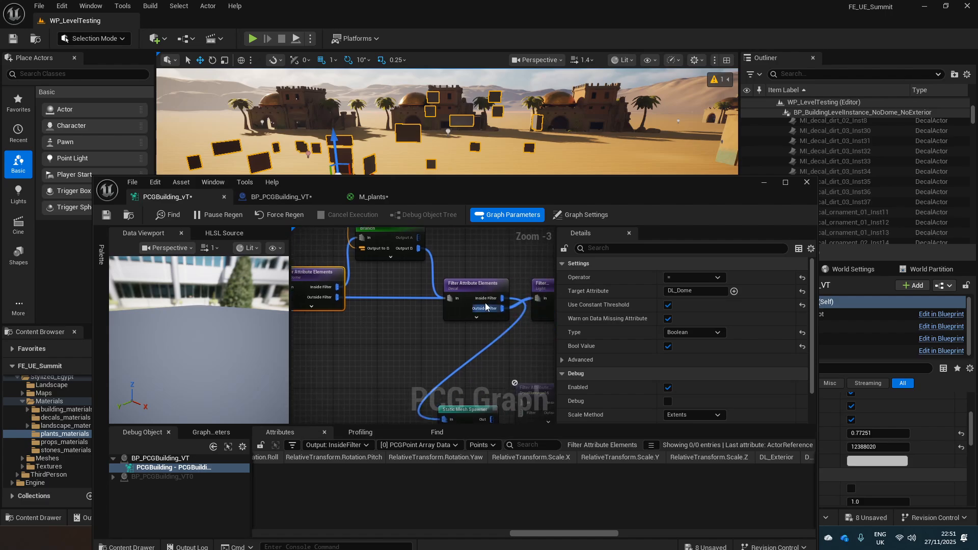
{"action": "right_click_drag", "start_coordinate": [459, 404], "coordinate": [442, 358]}
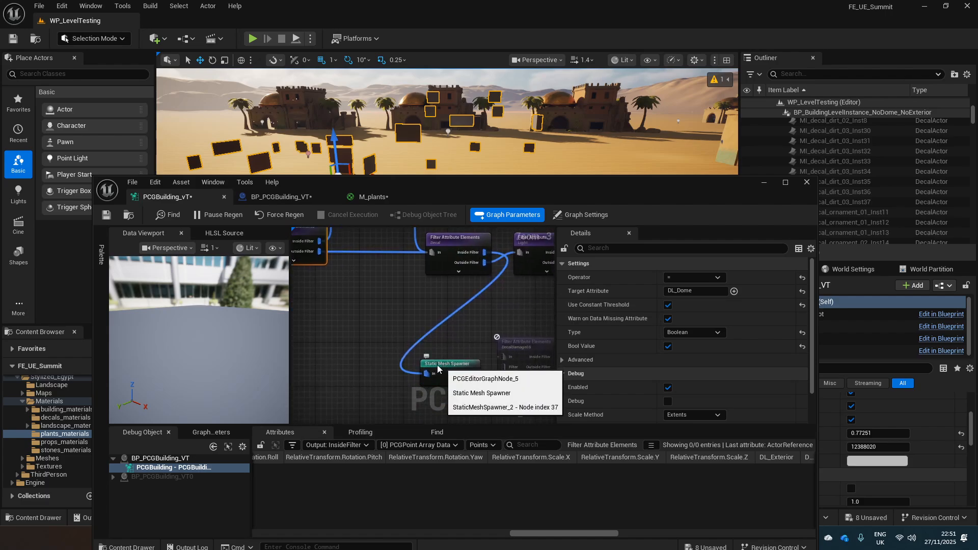
{"action": "left_click", "coordinate": [478, 445]}
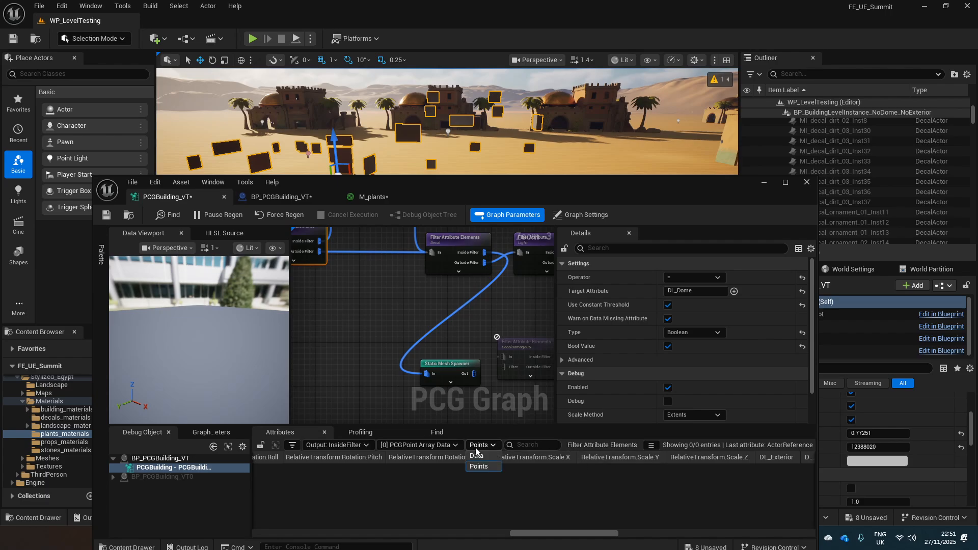
{"action": "left_click", "coordinate": [477, 456]}
{"action": "left_click", "coordinate": [480, 445]}
{"action": "left_click", "coordinate": [480, 467]}
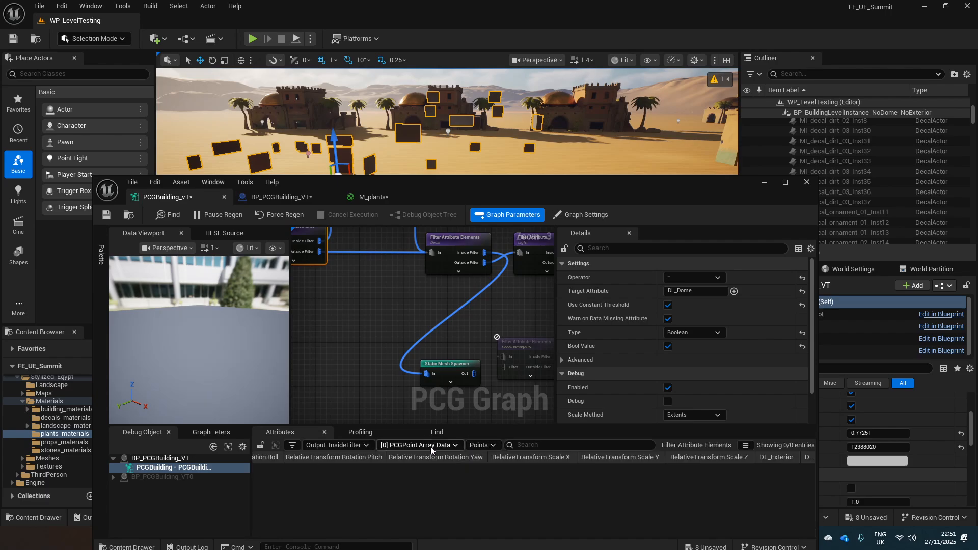
{"action": "left_click", "coordinate": [418, 445]}
{"action": "left_click", "coordinate": [419, 341]}
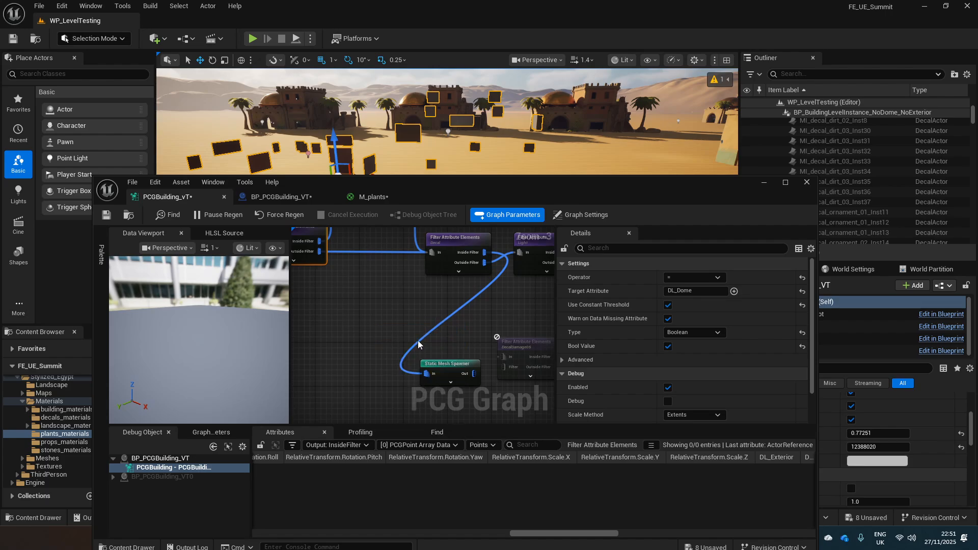
{"action": "left_click", "coordinate": [432, 446]}
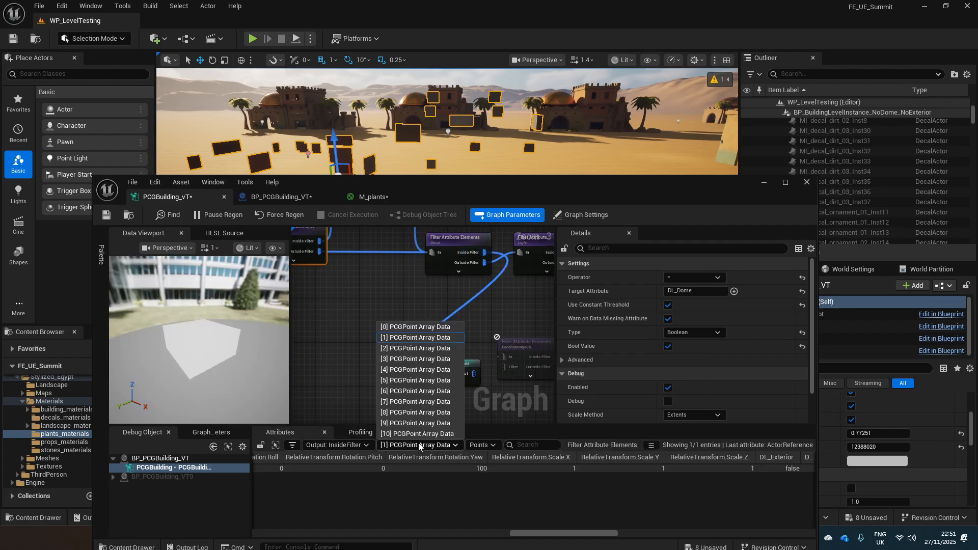
{"action": "left_click", "coordinate": [410, 329]}
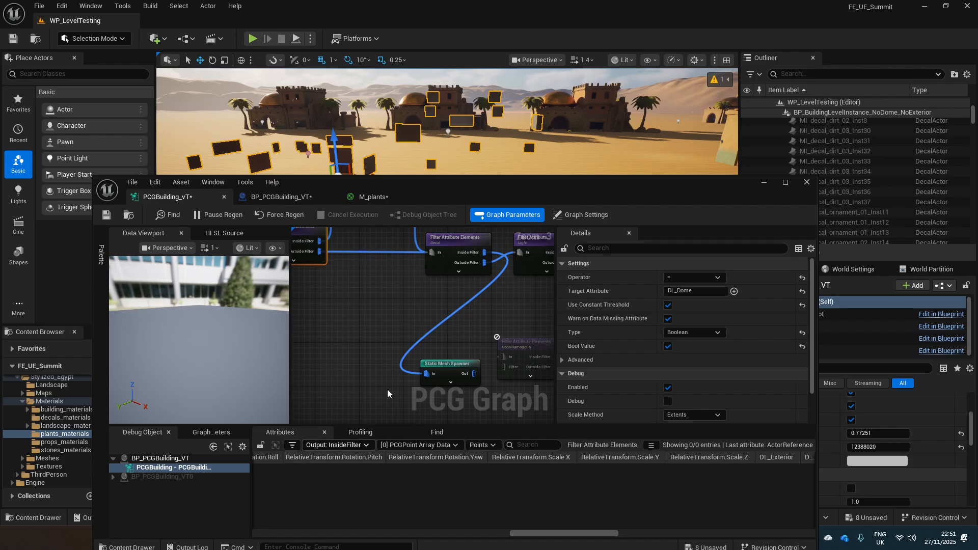
Step: Make the DecalDamage05 filter use a constant threshold of type Boolean with its Bool Value enabled
{"action": "right_click_drag", "start_coordinate": [381, 331], "coordinate": [347, 345]}
{"action": "scroll", "coordinate": [447, 344], "scroll_direction": "down", "scroll_amount": 1}
{"action": "left_click", "coordinate": [423, 345]}
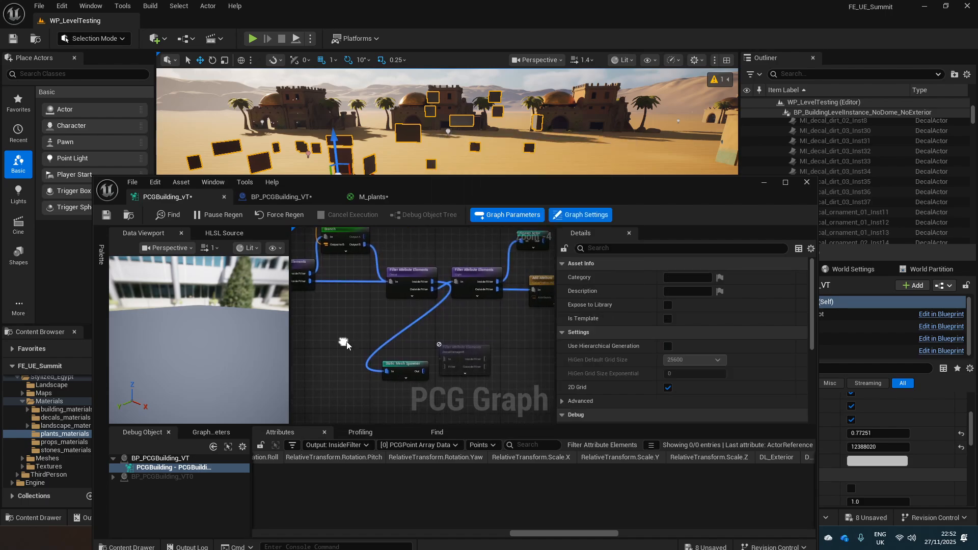
{"action": "left_click", "coordinate": [417, 369]}
{"action": "right_click_drag", "start_coordinate": [434, 394], "coordinate": [373, 380]}
{"action": "scroll", "coordinate": [374, 376], "scroll_direction": "up", "scroll_amount": 1}
{"action": "left_click", "coordinate": [425, 333]}
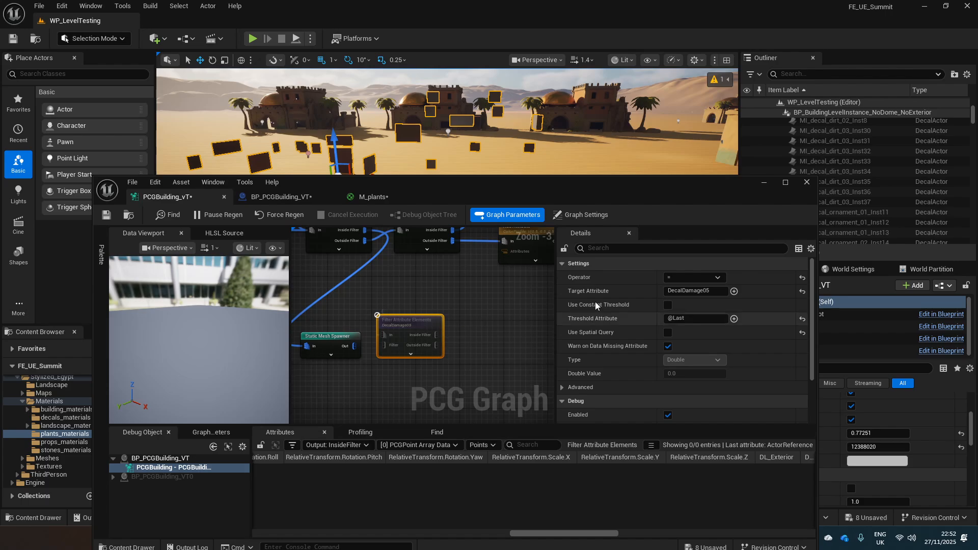
{"action": "left_click", "coordinate": [668, 305]}
{"action": "left_click", "coordinate": [680, 332]}
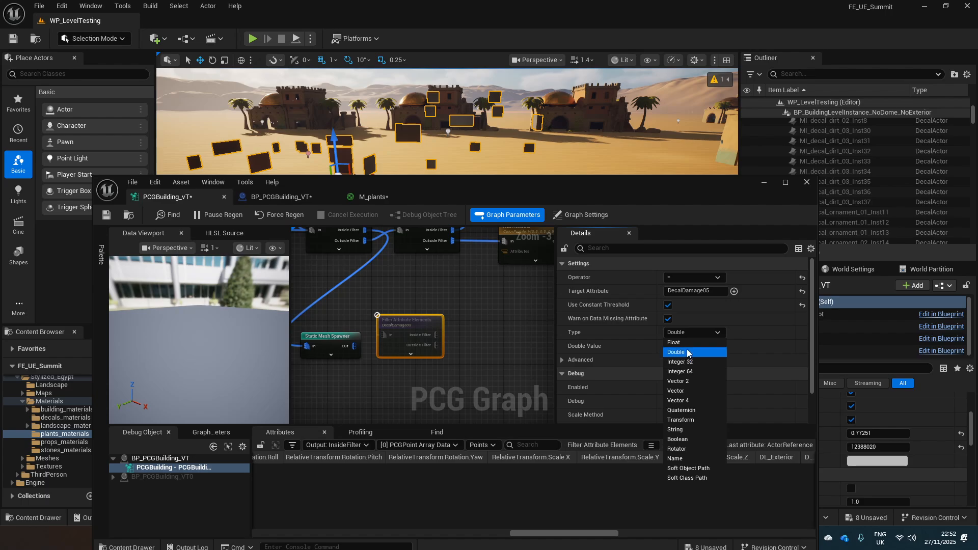
{"action": "key", "text": "Escape"}
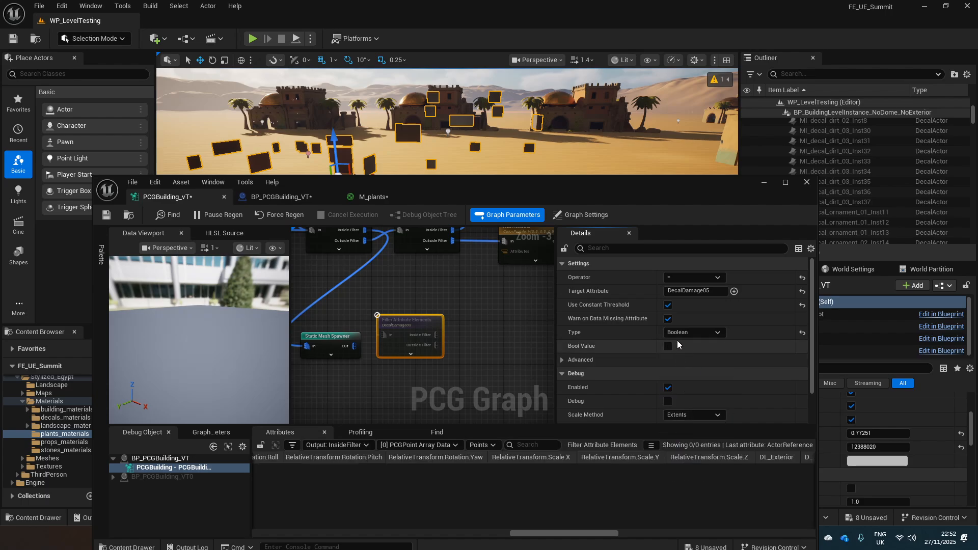
{"action": "left_click", "coordinate": [668, 347]}
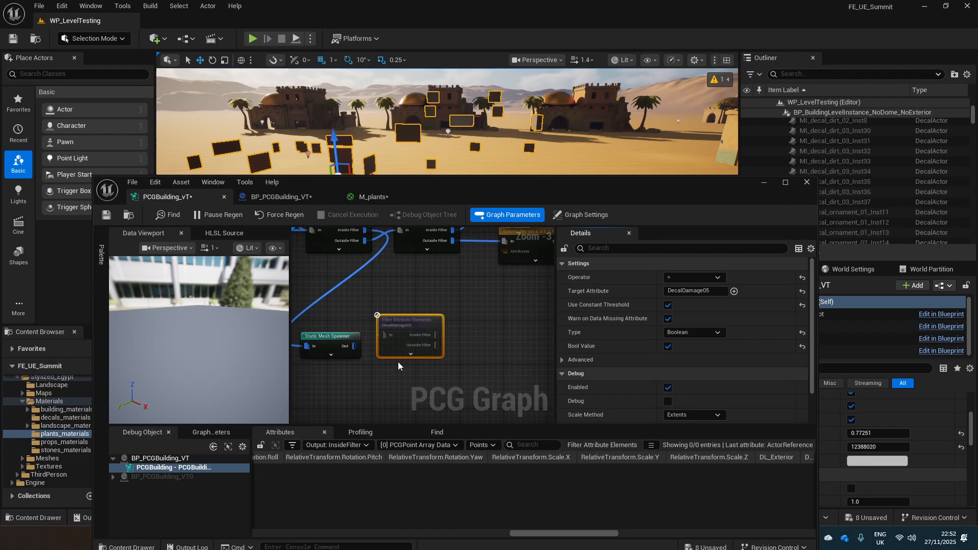
Step: Connect the Decal filter's Inside Filter output to the In input of the DecalDamage05 filter
{"action": "right_click", "coordinate": [359, 363]}
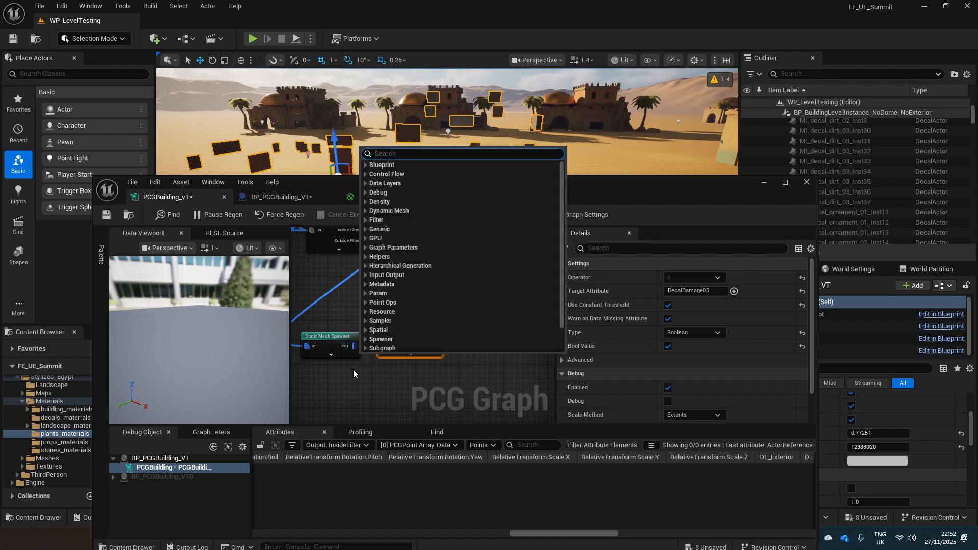
{"action": "left_click", "coordinate": [340, 373]}
{"action": "left_click_drag", "start_coordinate": [365, 241], "coordinate": [383, 347]}
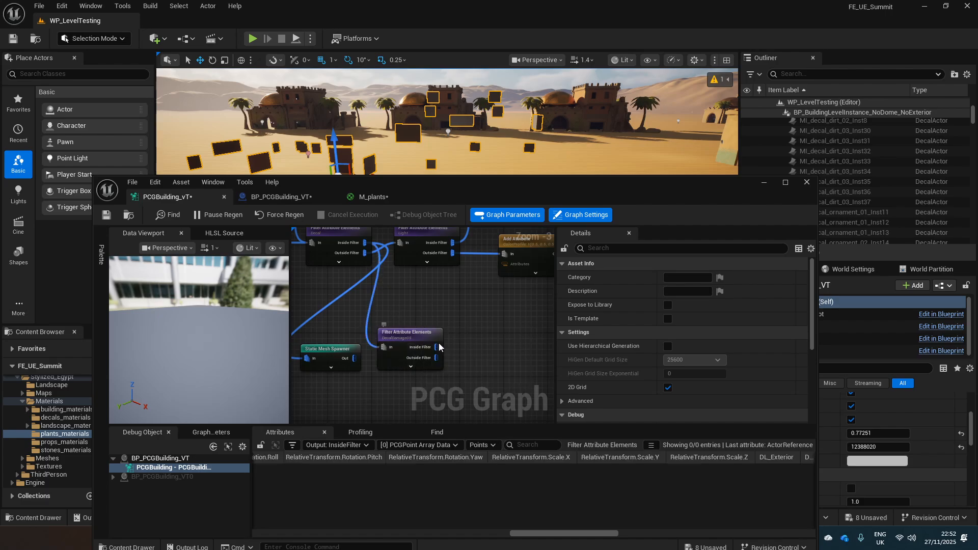
Step: Add a Spawn Actor node fed by the DecalDamage05 filter's Inside Filter output and place it just beside the filter
{"action": "left_click", "coordinate": [419, 340]}
{"action": "left_click_drag", "start_coordinate": [437, 347], "coordinate": [491, 349]}
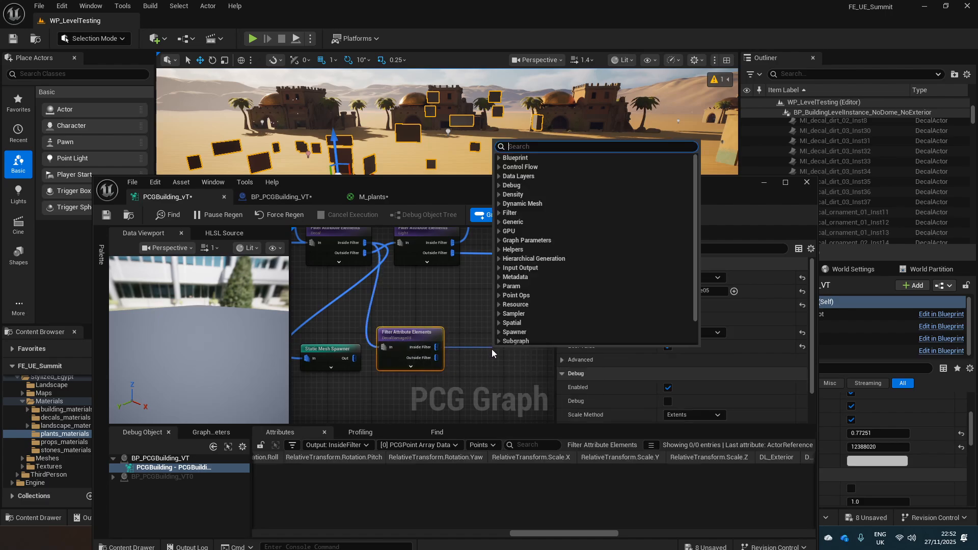
{"action": "type", "text": "spawn"}
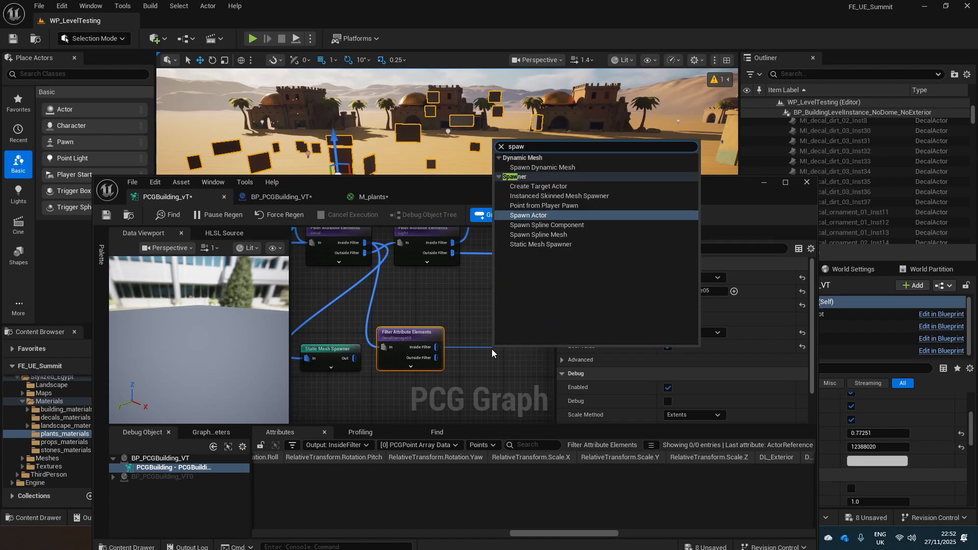
{"action": "key", "text": "Return"}
{"action": "left_click_drag", "start_coordinate": [515, 358], "coordinate": [488, 343]}
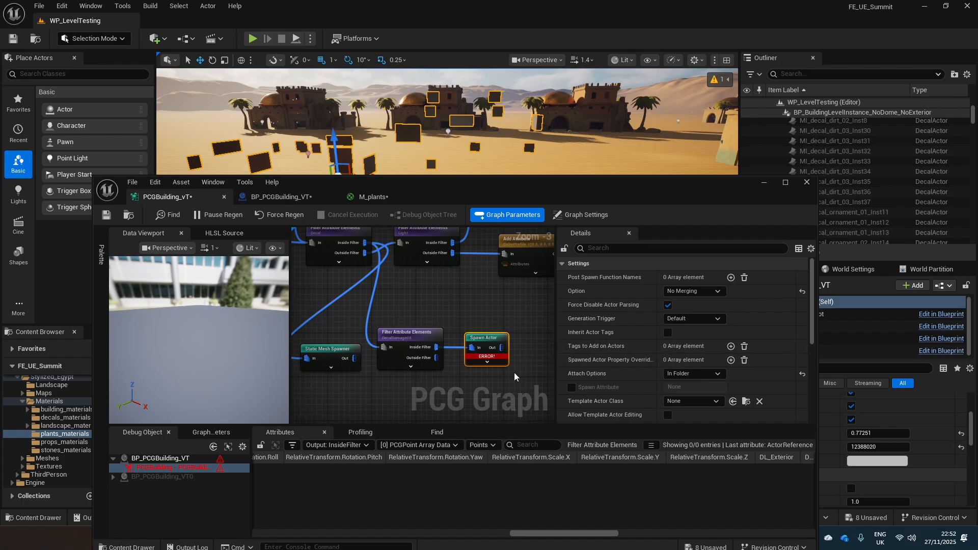
Step: Set the Spawn Actor node's Template Actor Class to DecalActor
{"action": "right_click_drag", "start_coordinate": [528, 380], "coordinate": [460, 357]}
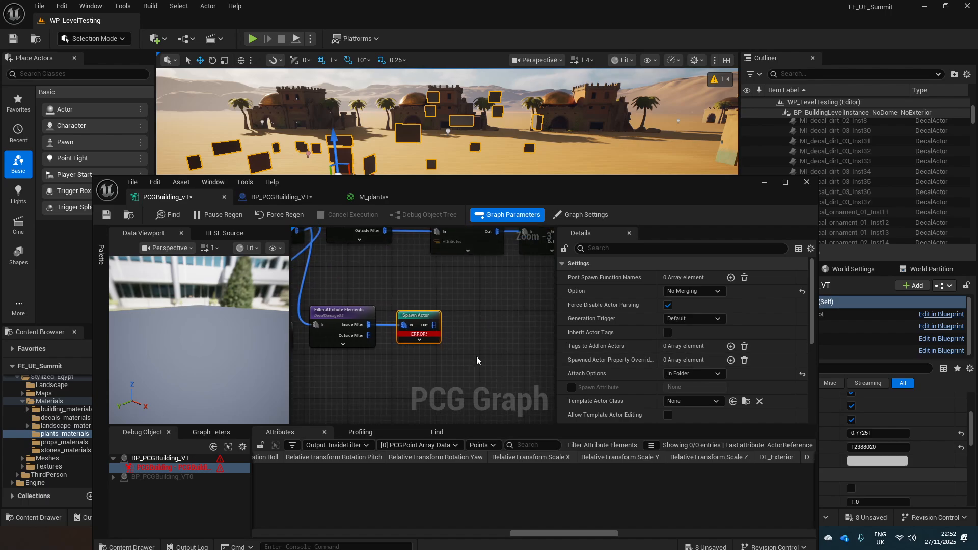
{"action": "left_click", "coordinate": [705, 403]}
{"action": "type", "text": "deca"}
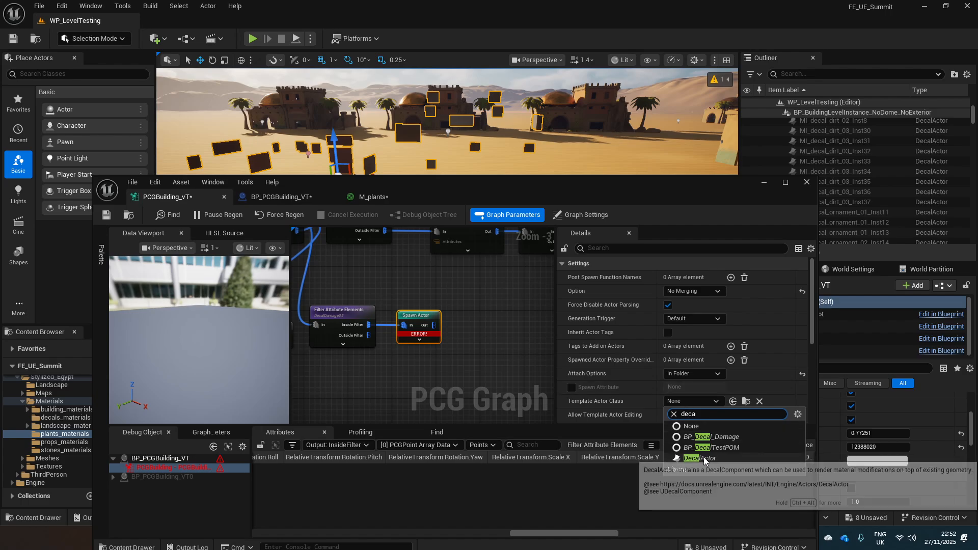
{"action": "left_click", "coordinate": [701, 459]}
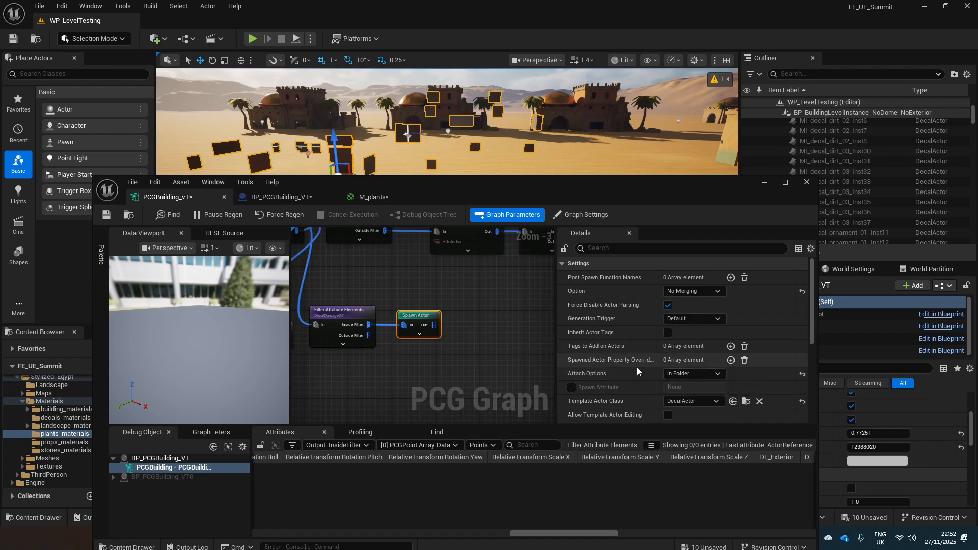
Step: Allow template actor editing on the Spawn Actor node and expand the template's Decal component settings
{"action": "scroll", "coordinate": [667, 390], "scroll_direction": "down", "scroll_amount": 2}
{"action": "left_click", "coordinate": [668, 383]}
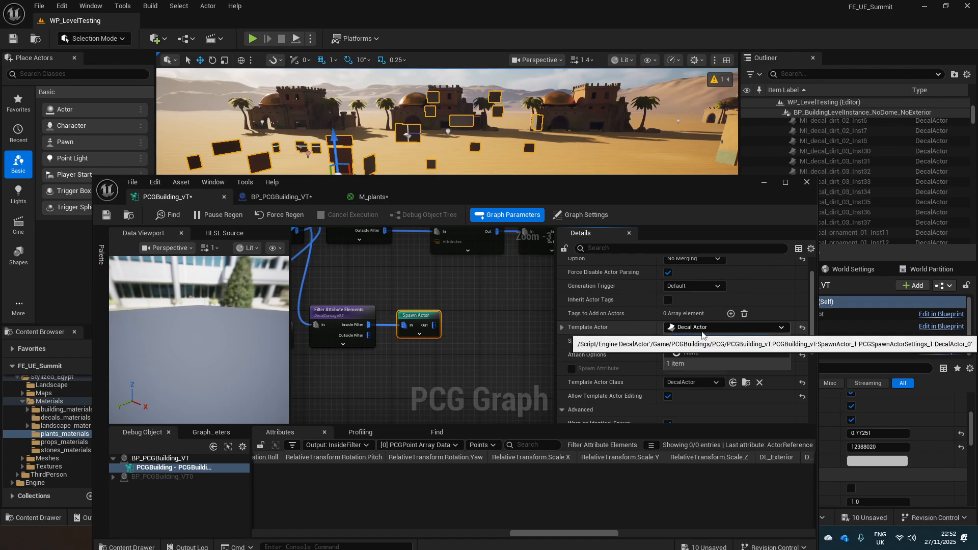
{"action": "left_click", "coordinate": [562, 328]}
{"action": "left_click", "coordinate": [570, 340]}
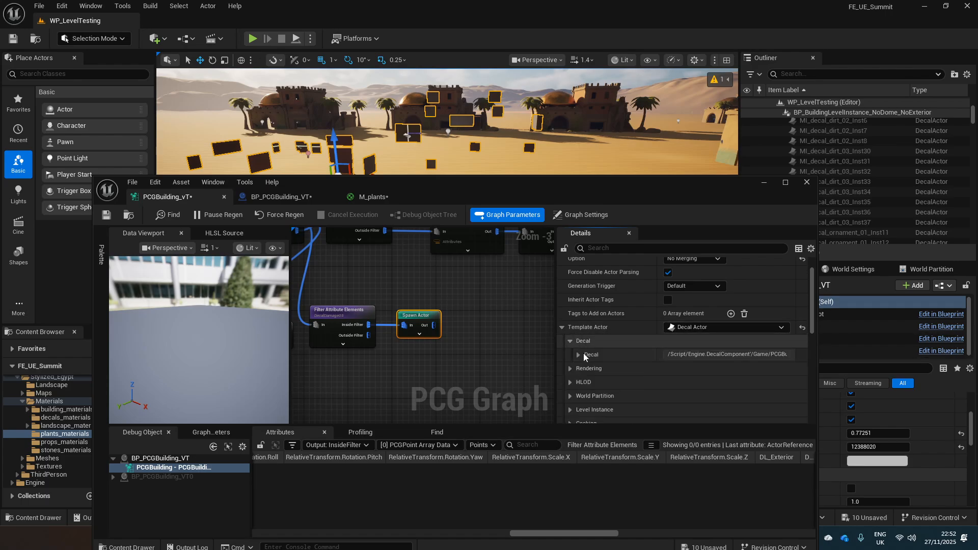
{"action": "left_click", "coordinate": [578, 355]}
{"action": "left_click", "coordinate": [587, 369]}
{"action": "scroll", "coordinate": [657, 394], "scroll_direction": "down", "scroll_amount": 2}
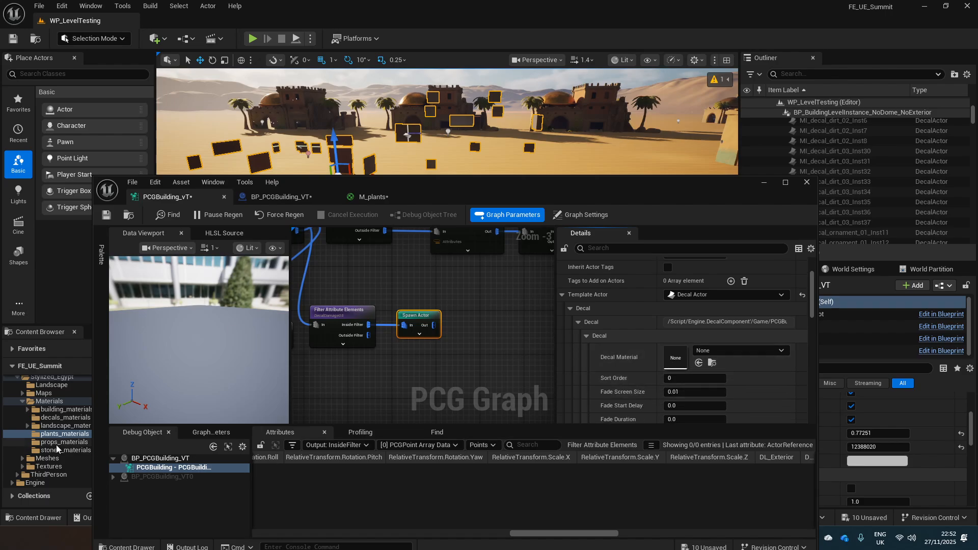
Step: Assign MI_decal_damage_05_Inst from the decals_materials folder as the template decal's Decal Material
{"action": "left_click", "coordinate": [63, 418]}
{"action": "left_click_drag", "start_coordinate": [458, 199], "coordinate": [496, 496]}
{"action": "scroll", "coordinate": [508, 408], "scroll_direction": "down", "scroll_amount": 1}
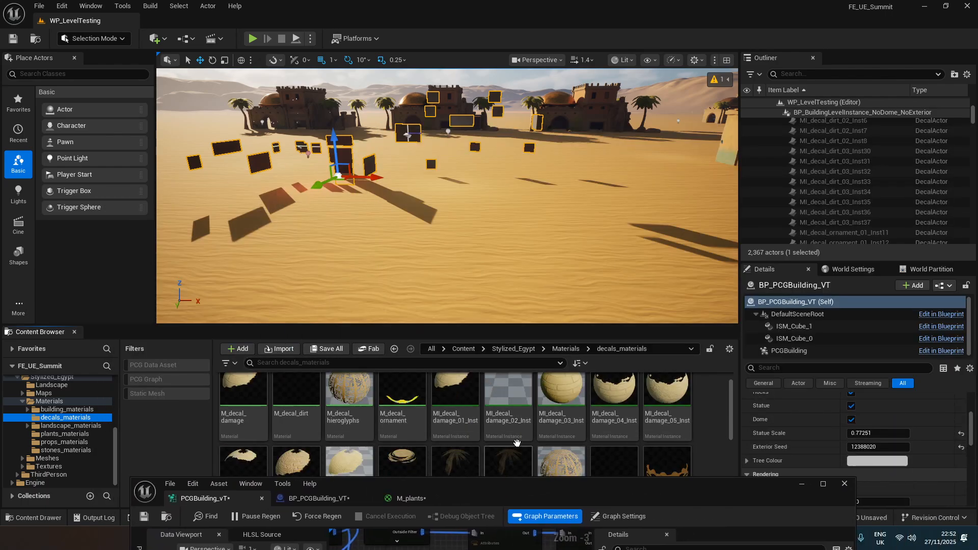
{"action": "left_click", "coordinate": [661, 421]}
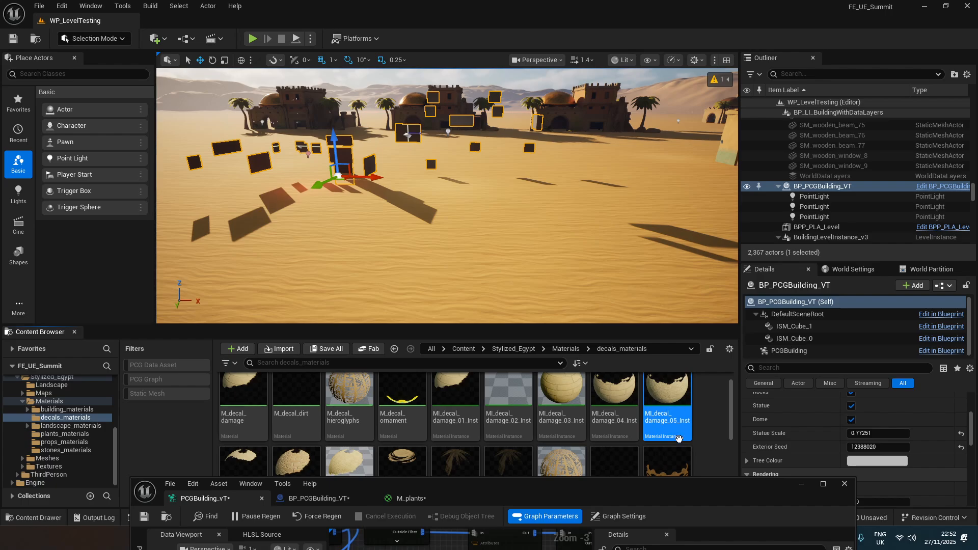
{"action": "scroll", "coordinate": [355, 458], "scroll_direction": "down", "scroll_amount": 3}
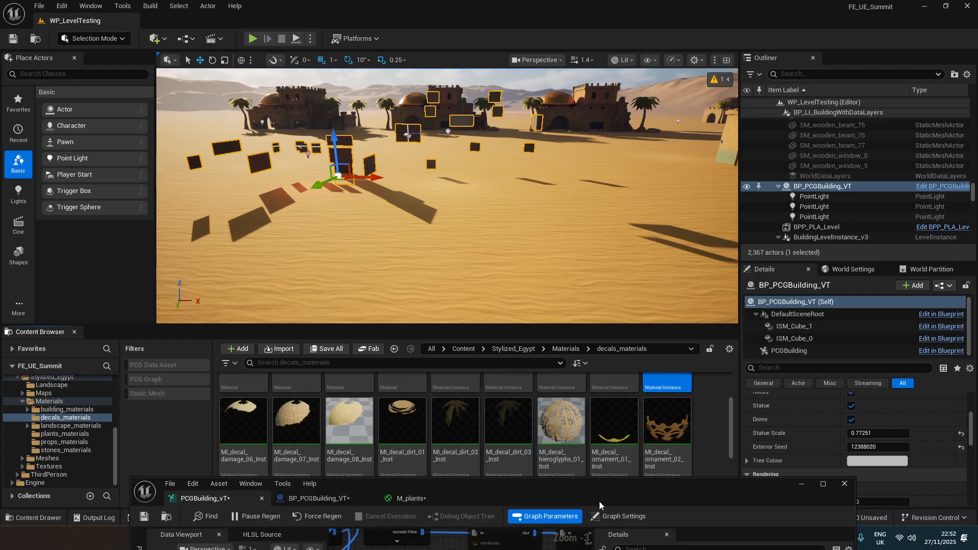
{"action": "left_click_drag", "start_coordinate": [606, 497], "coordinate": [592, 142]}
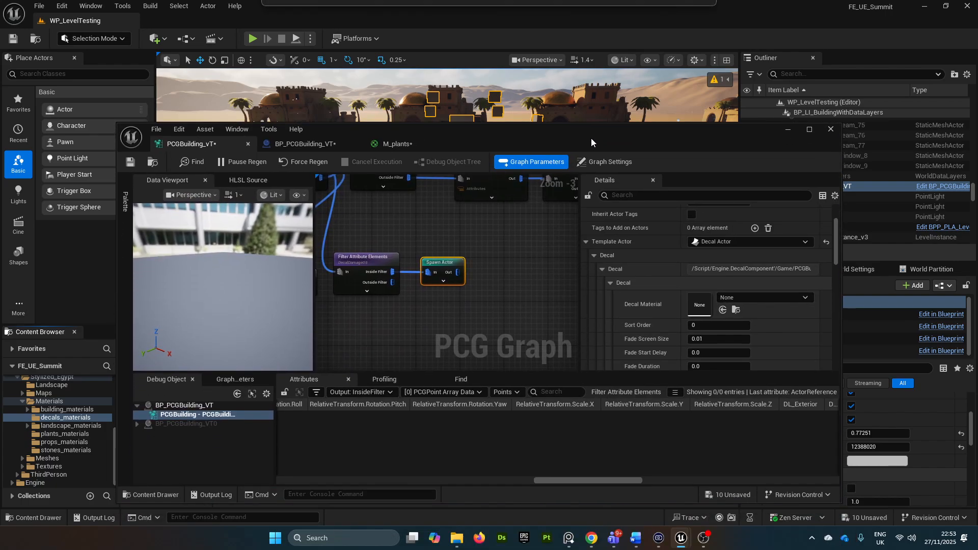
{"action": "left_click", "coordinate": [723, 310]}
{"action": "left_click_drag", "start_coordinate": [513, 144], "coordinate": [529, 237]}
{"action": "mouse_move", "coordinate": [535, 151]}
{"action": "right_mouse_down"}
{"action": "mouse_move", "coordinate": [541, 138]}
{"action": "mouse_move", "coordinate": [570, 139]}
{"action": "mouse_move", "coordinate": [538, 168]}
{"action": "mouse_move", "coordinate": [550, 150]}
{"action": "mouse_move", "coordinate": [542, 151]}
{"action": "right_mouse_up"}
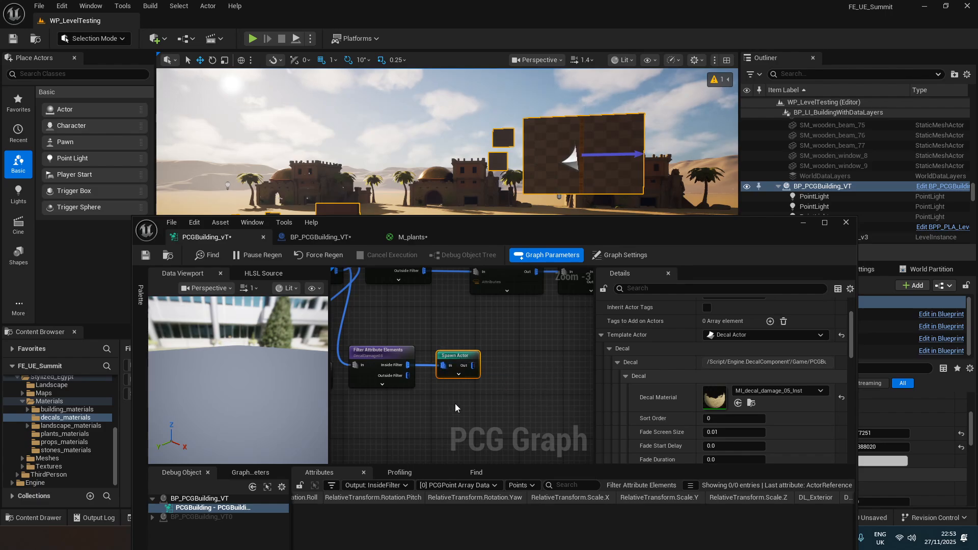
Step: Set the template decal component's relative rotation around the Y axis to 0°
{"action": "scroll", "coordinate": [606, 402], "scroll_direction": "down", "scroll_amount": 2}
{"action": "scroll", "coordinate": [636, 363], "scroll_direction": "down", "scroll_amount": 2}
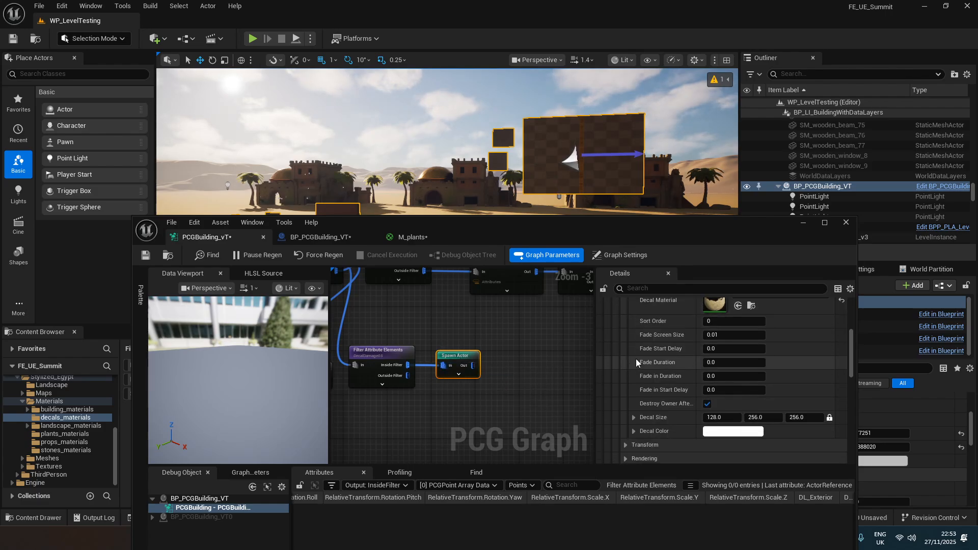
{"action": "scroll", "coordinate": [631, 347], "scroll_direction": "down", "scroll_amount": 1}
{"action": "left_click", "coordinate": [626, 412]}
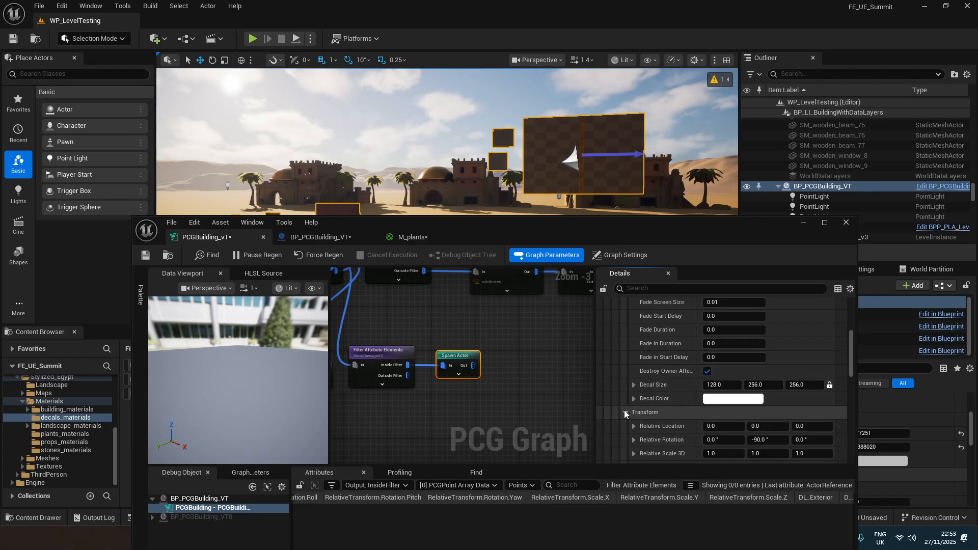
{"action": "left_click", "coordinate": [769, 441]}
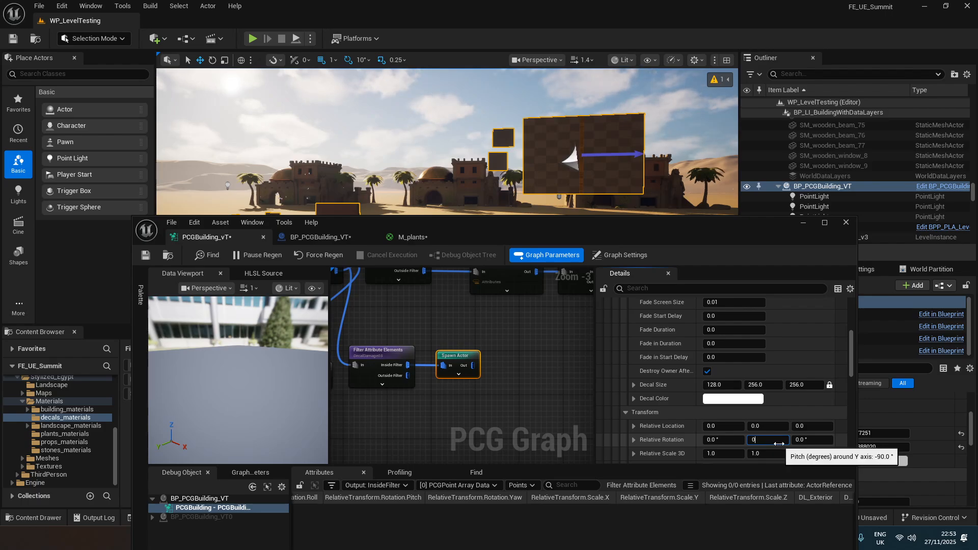
{"action": "key", "text": "Return"}
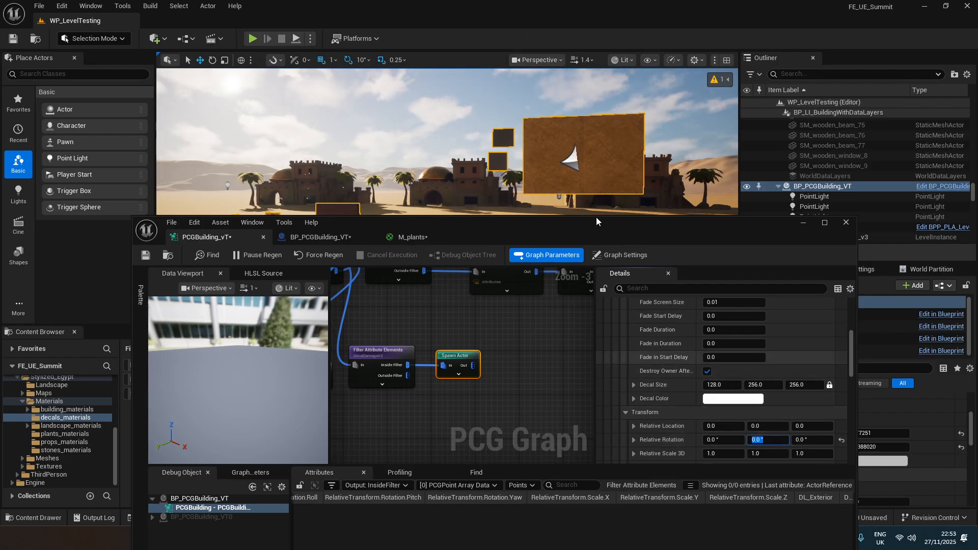
{"action": "right_click_drag", "start_coordinate": [575, 178], "coordinate": [515, 169]}
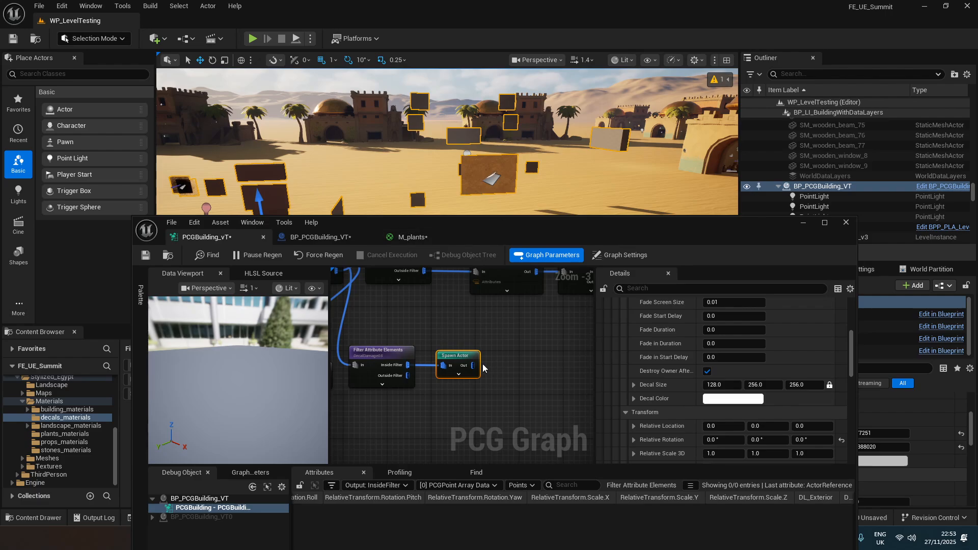
Step: Disable the Static Mesh Spawner beside the DecalDamage05 filter and enable the Static Mesh Spawner at the end of the main node chain
{"action": "scroll", "coordinate": [483, 368], "scroll_direction": "down", "scroll_amount": 2}
{"action": "right_click_drag", "start_coordinate": [483, 367], "coordinate": [449, 383]}
{"action": "scroll", "coordinate": [383, 382], "scroll_direction": "up", "scroll_amount": 1}
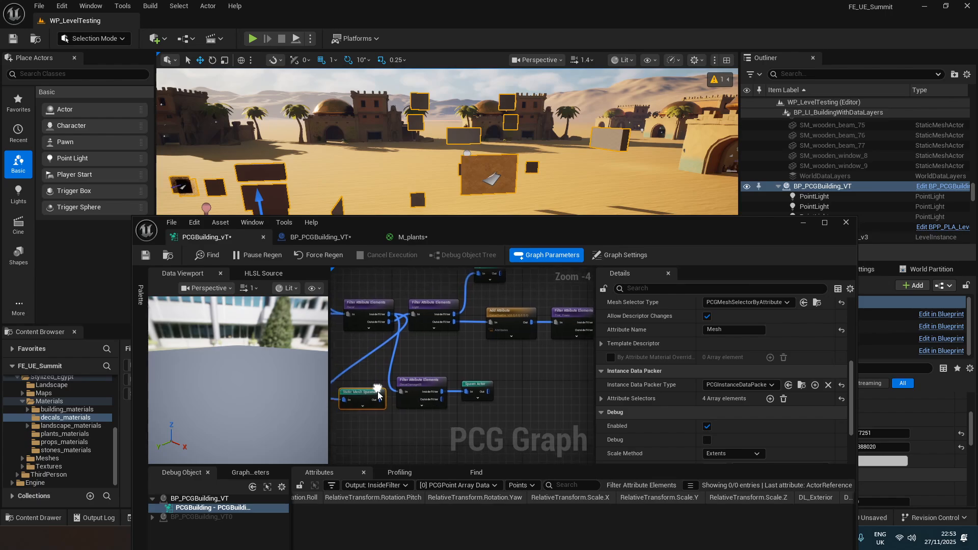
{"action": "key", "text": "d"}
{"action": "right_click_drag", "start_coordinate": [523, 352], "coordinate": [428, 367]}
{"action": "right_click_drag", "start_coordinate": [494, 363], "coordinate": [417, 370]}
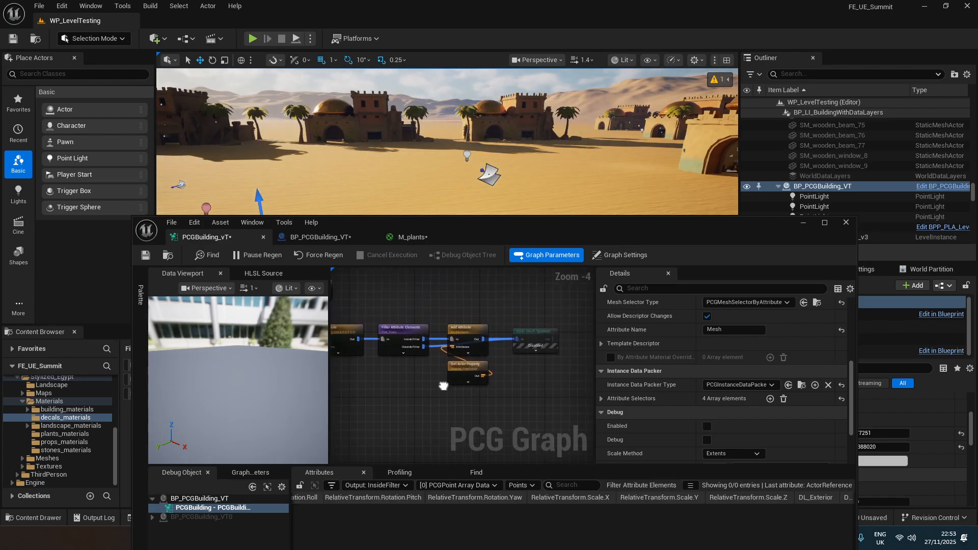
{"action": "left_click", "coordinate": [512, 336]}
{"action": "key", "text": "d"}
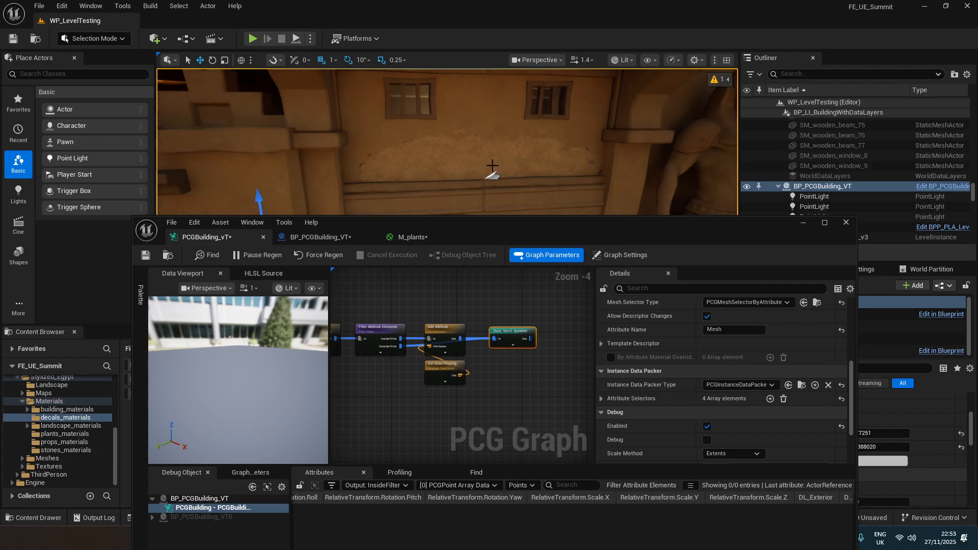
Step: Inspect the spawned damage decal on the building wall up close, then its DecalActor's outliner folder and transform details
{"action": "key", "text": "w"}
{"action": "right_click_drag", "start_coordinate": [498, 184], "coordinate": [456, 170]}
{"action": "key", "text": "w"}
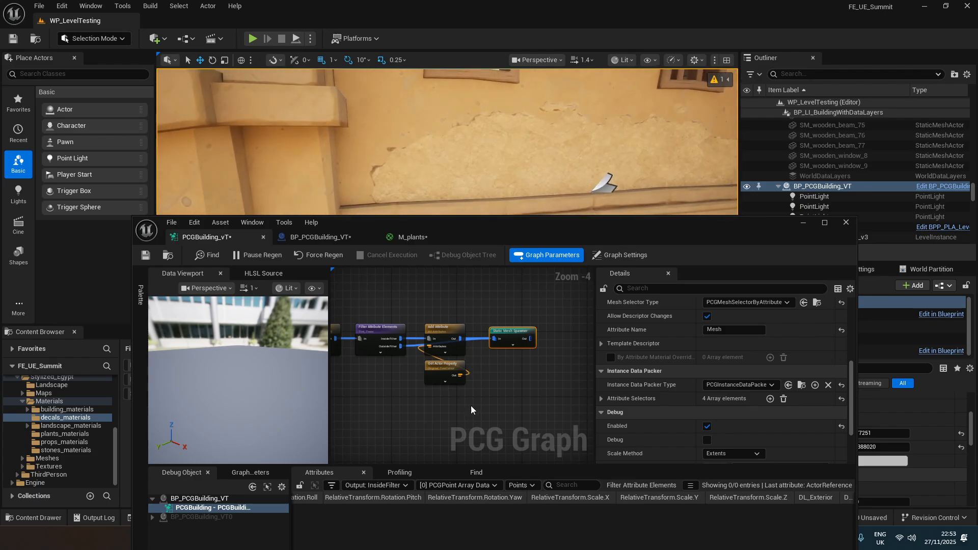
{"action": "left_click", "coordinate": [601, 188]}
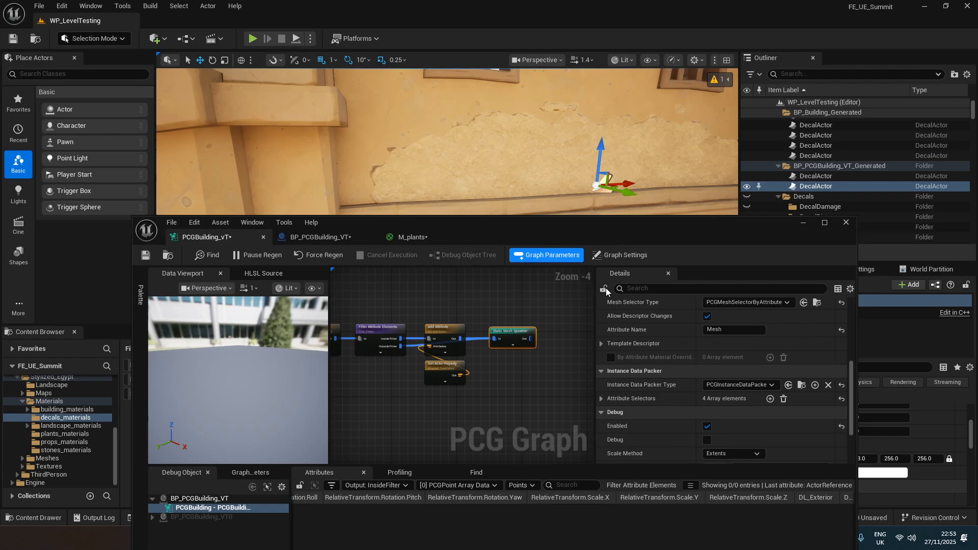
{"action": "right_click_drag", "start_coordinate": [482, 418], "coordinate": [541, 389]}
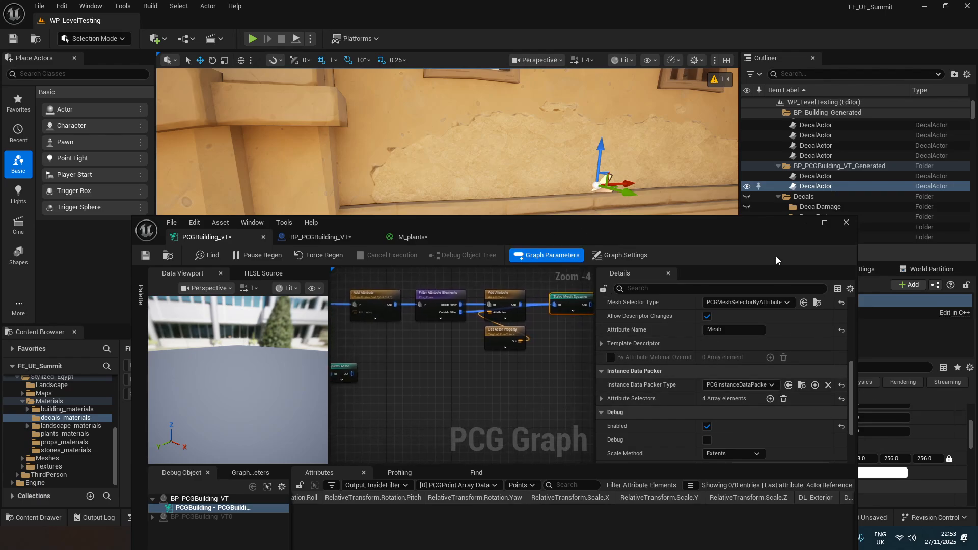
{"action": "left_click_drag", "start_coordinate": [773, 225], "coordinate": [661, 210]}
{"action": "scroll", "coordinate": [868, 456], "scroll_direction": "up", "scroll_amount": 5}
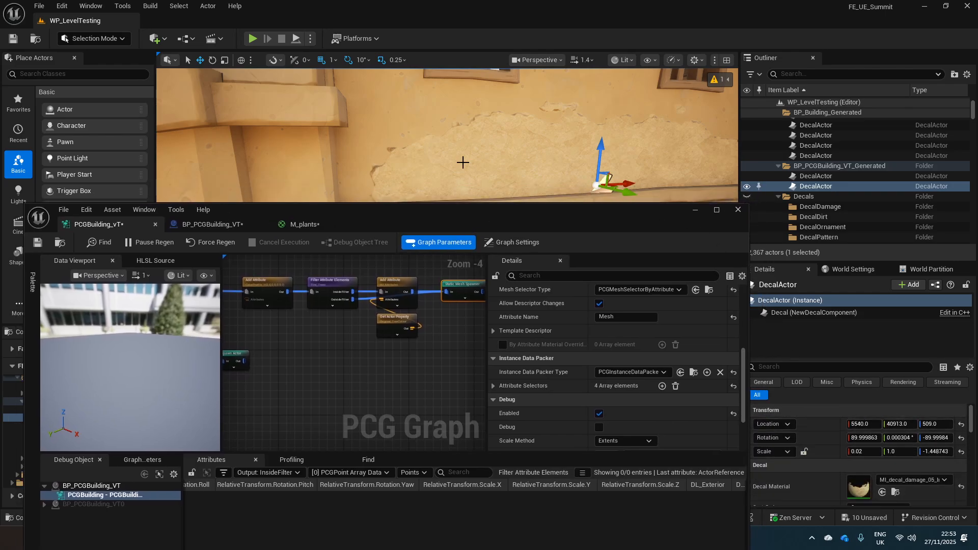
{"action": "left_click_drag", "start_coordinate": [453, 212], "coordinate": [556, 202]}
Step: Set the Spawn Actor node's Attach Options to In Graph Folder
{"action": "right_click_drag", "start_coordinate": [459, 317], "coordinate": [610, 295]}
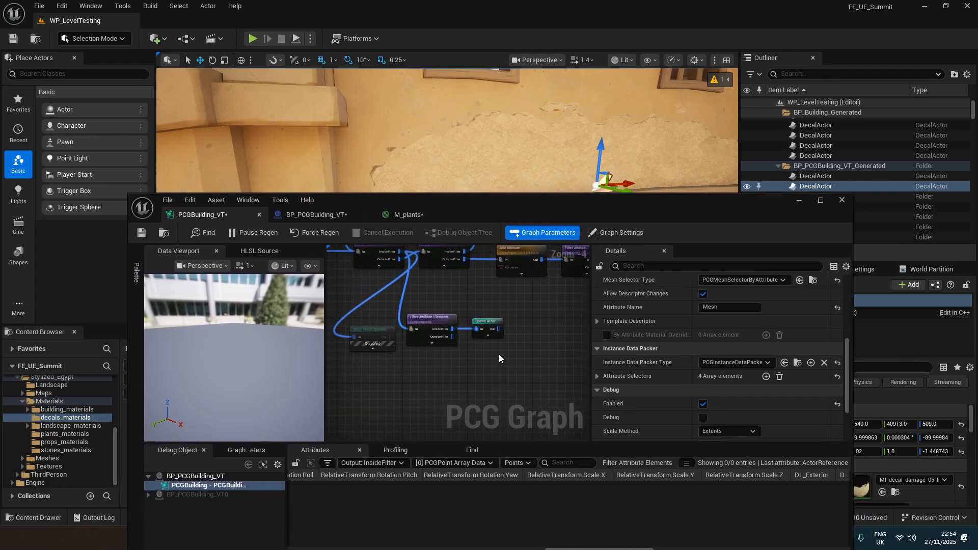
{"action": "scroll", "coordinate": [499, 354], "scroll_direction": "up", "scroll_amount": 1}
{"action": "left_click", "coordinate": [496, 319]}
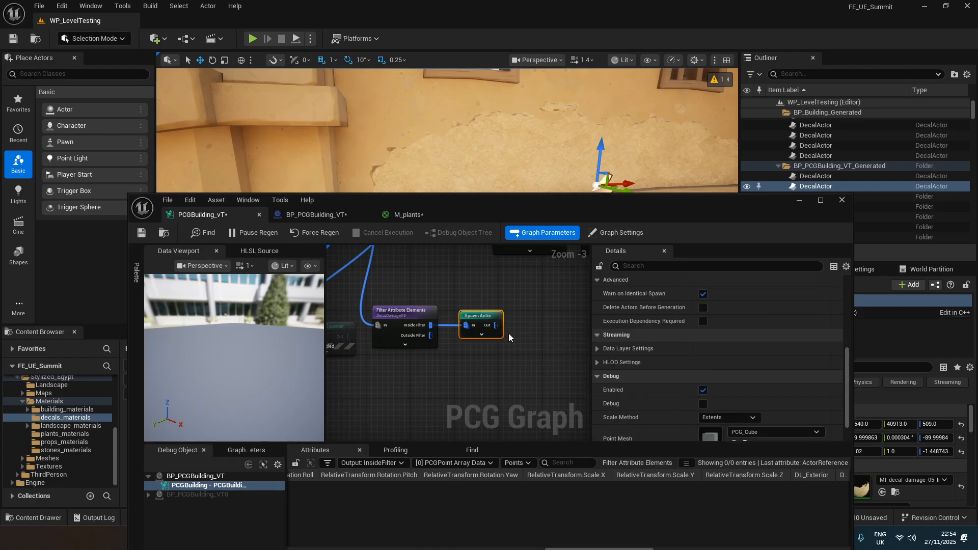
{"action": "scroll", "coordinate": [738, 371], "scroll_direction": "up", "scroll_amount": 4}
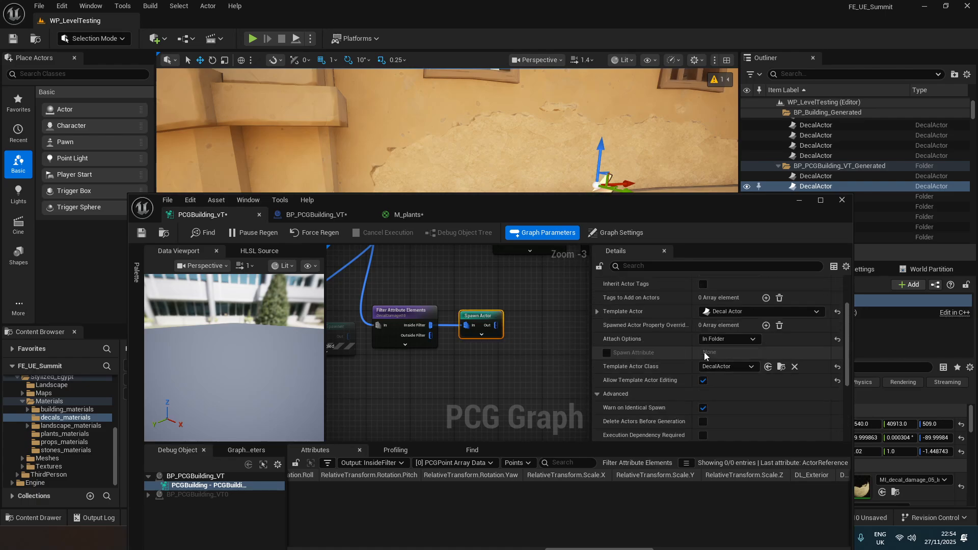
{"action": "scroll", "coordinate": [636, 347], "scroll_direction": "up", "scroll_amount": 1}
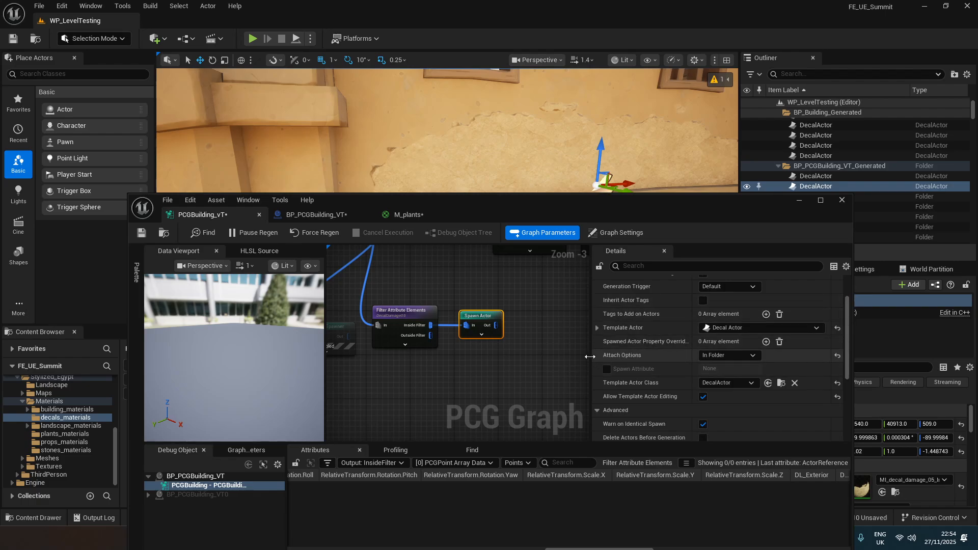
{"action": "left_click", "coordinate": [741, 357]}
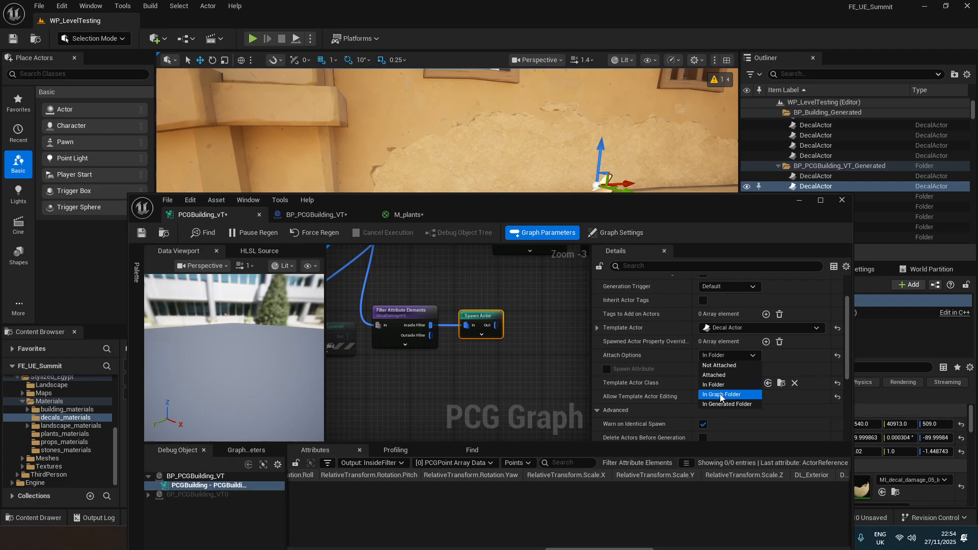
{"action": "left_click", "coordinate": [721, 395]}
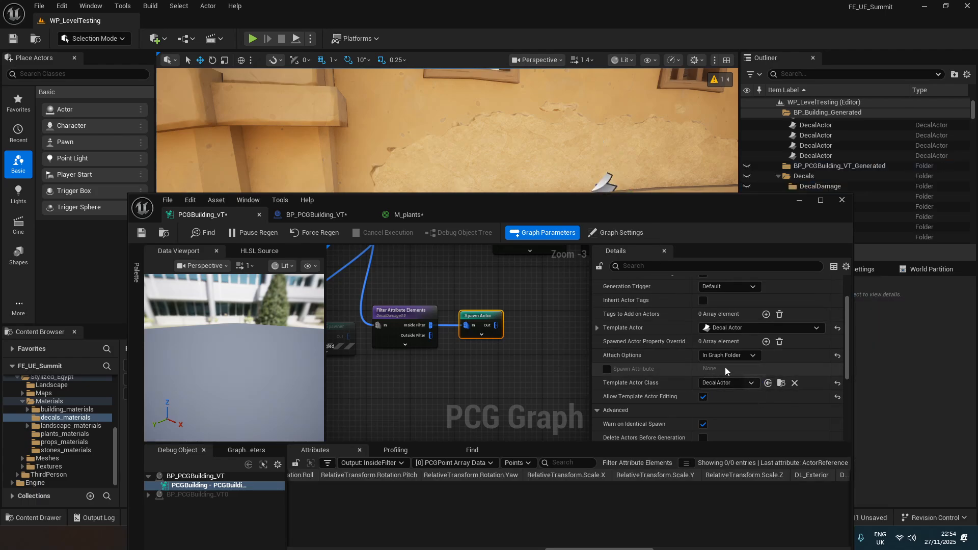
Step: Set the Spawn Actor node's Attach Options to Attached and select the generated building to check its attached actors
{"action": "mouse_move", "coordinate": [786, 198]}
{"action": "left_mouse_down"}
{"action": "mouse_move", "coordinate": [759, 267]}
{"action": "mouse_move", "coordinate": [782, 181]}
{"action": "left_mouse_up"}
{"action": "left_click", "coordinate": [723, 338]}
{"action": "left_click", "coordinate": [712, 358]}
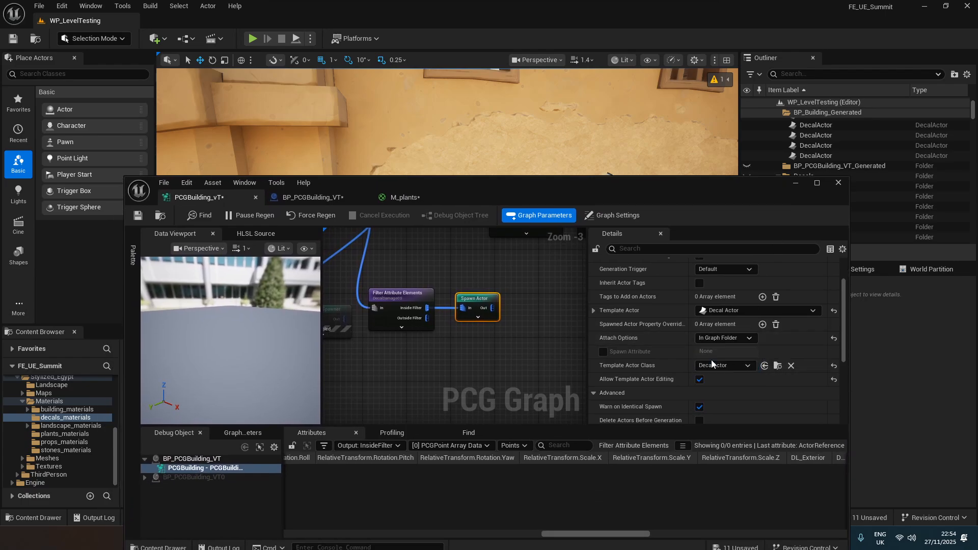
{"action": "left_click_drag", "start_coordinate": [759, 187], "coordinate": [758, 259]}
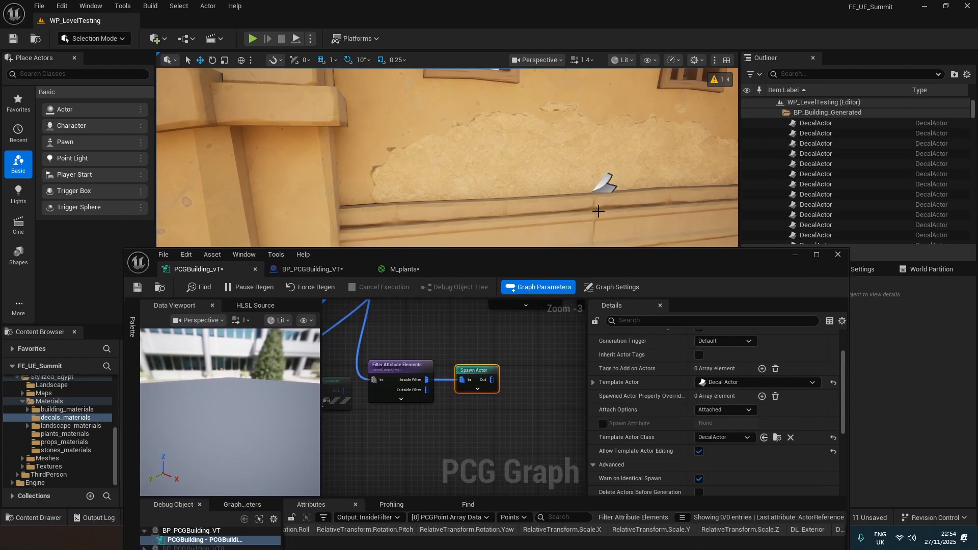
{"action": "left_click", "coordinate": [585, 179]}
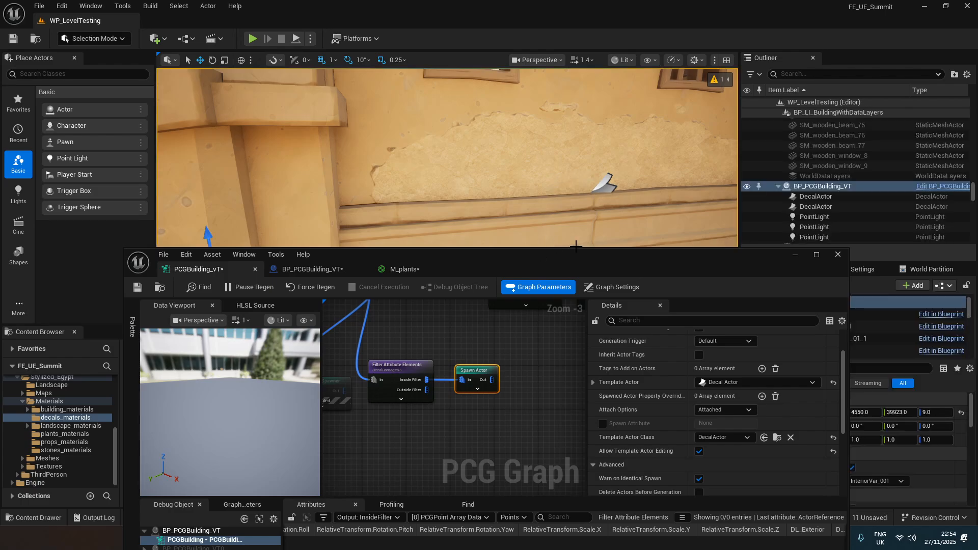
Step: Set the Spawn Actor node's Attach Options to In Folder
{"action": "left_click", "coordinate": [728, 411]}
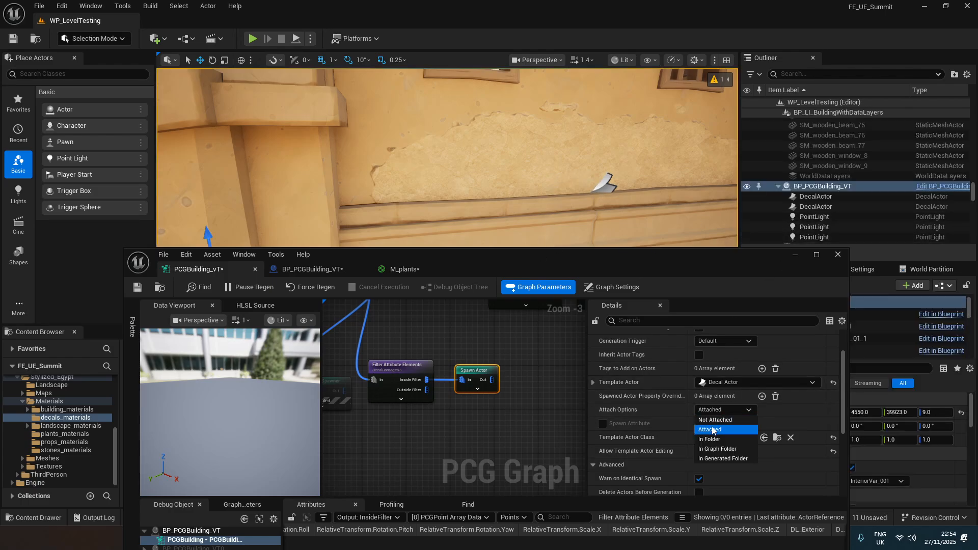
{"action": "left_click", "coordinate": [709, 442]}
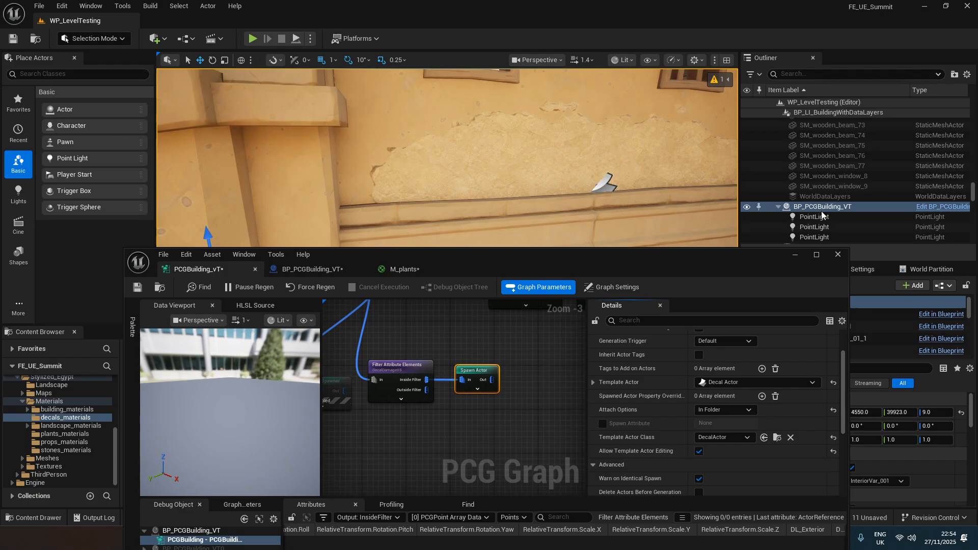
{"action": "right_click_drag", "start_coordinate": [433, 432], "coordinate": [456, 435]}
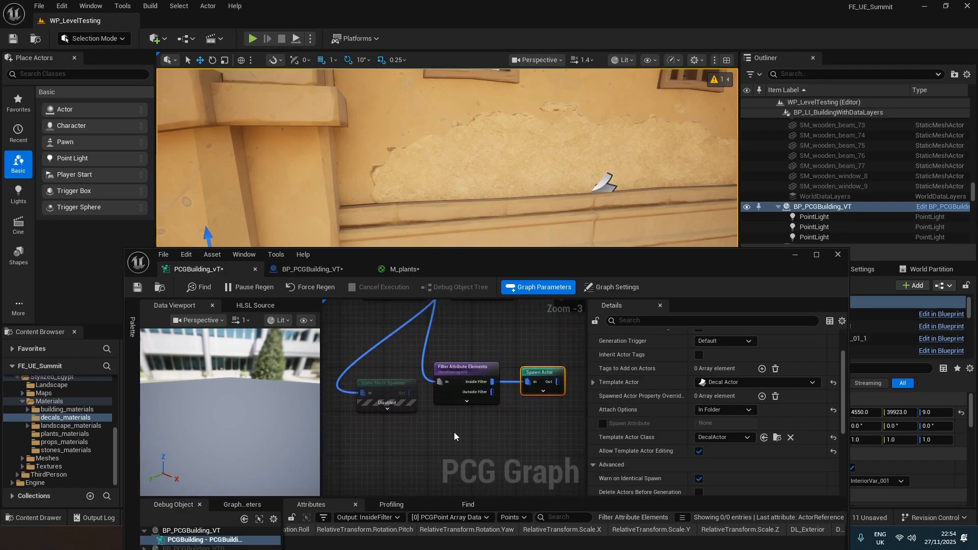
{"action": "scroll", "coordinate": [473, 420], "scroll_direction": "down", "scroll_amount": 1}
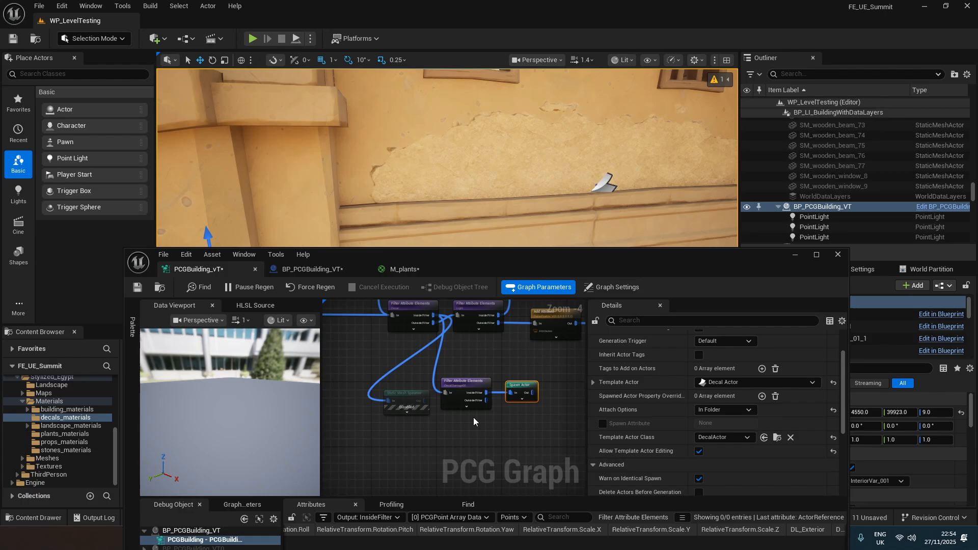
{"action": "right_click_drag", "start_coordinate": [489, 416], "coordinate": [505, 393]}
{"action": "scroll", "coordinate": [458, 390], "scroll_direction": "up", "scroll_amount": 2}
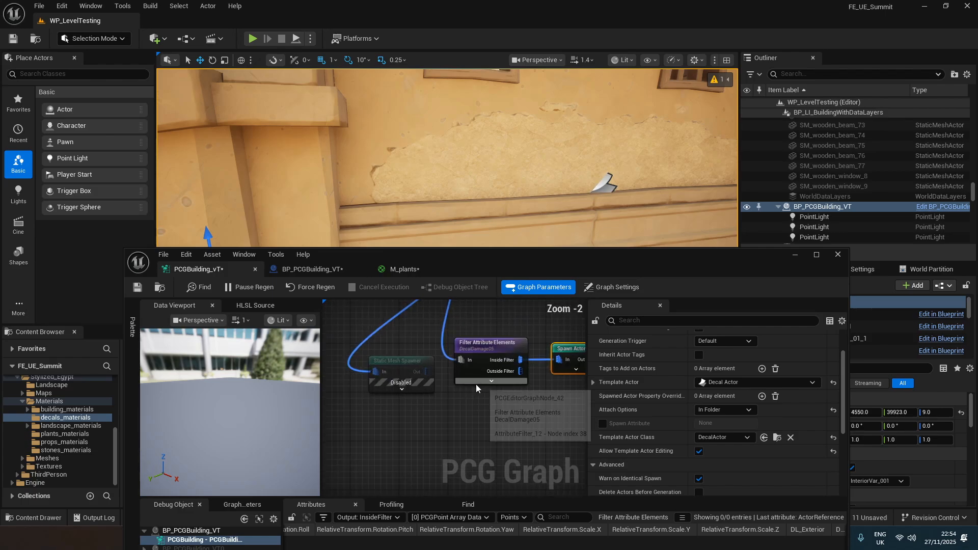
Step: Set the Decal Material in the Spawn Actor's Decal Actor template to MI_decal_damage_06_Inst and check the decal on the building wall
{"action": "left_click", "coordinate": [514, 350]}
{"action": "scroll", "coordinate": [708, 387], "scroll_direction": "down", "scroll_amount": 1}
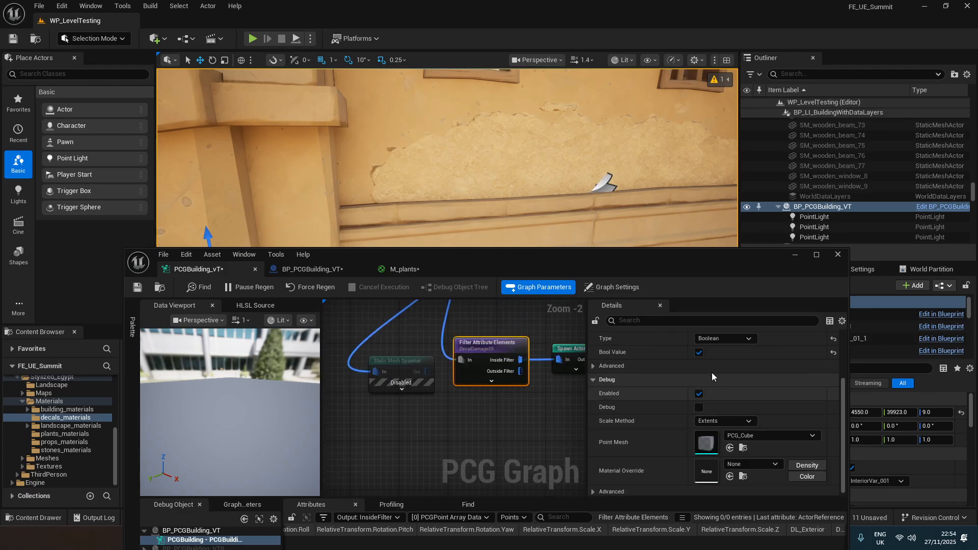
{"action": "left_click", "coordinate": [573, 350]}
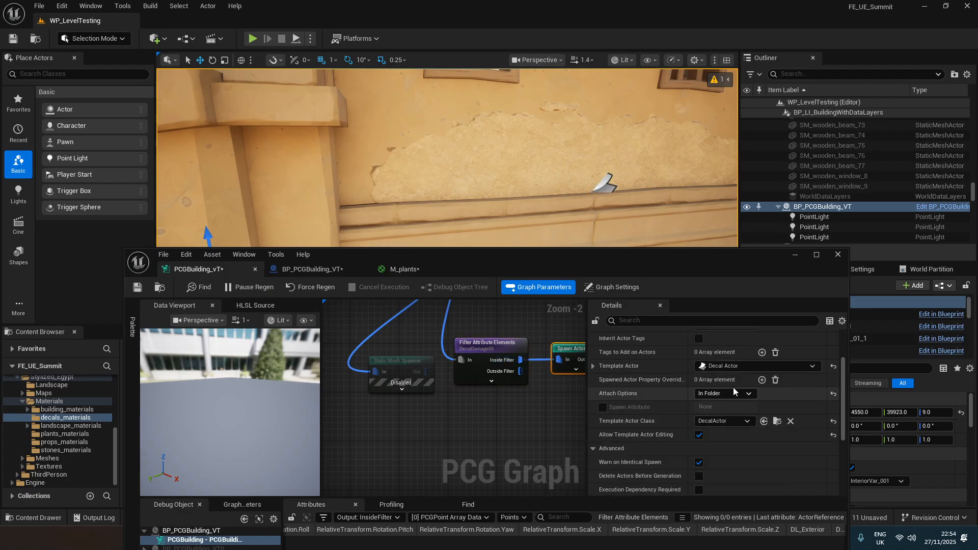
{"action": "left_click", "coordinate": [595, 365]}
{"action": "left_click", "coordinate": [609, 394]}
{"action": "left_click", "coordinate": [618, 407]}
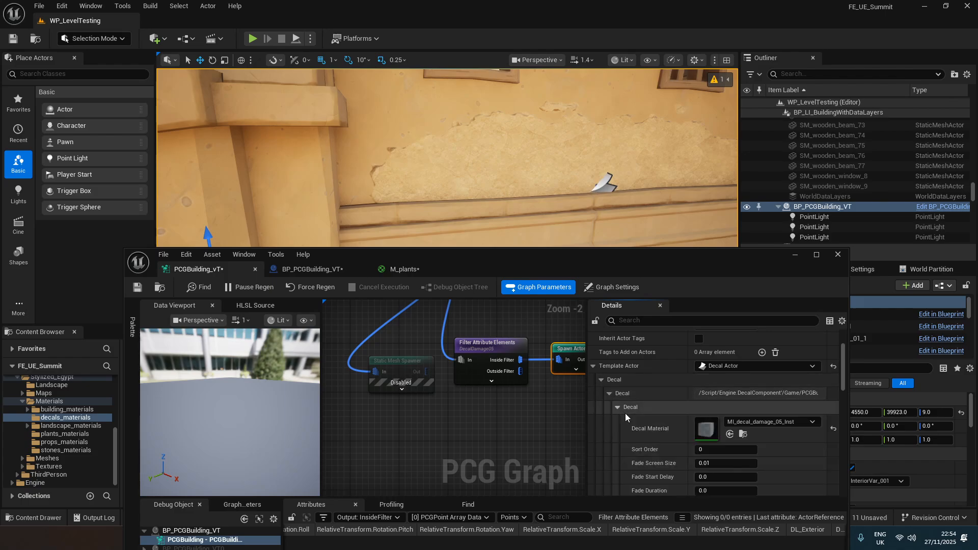
{"action": "left_click", "coordinate": [747, 423]}
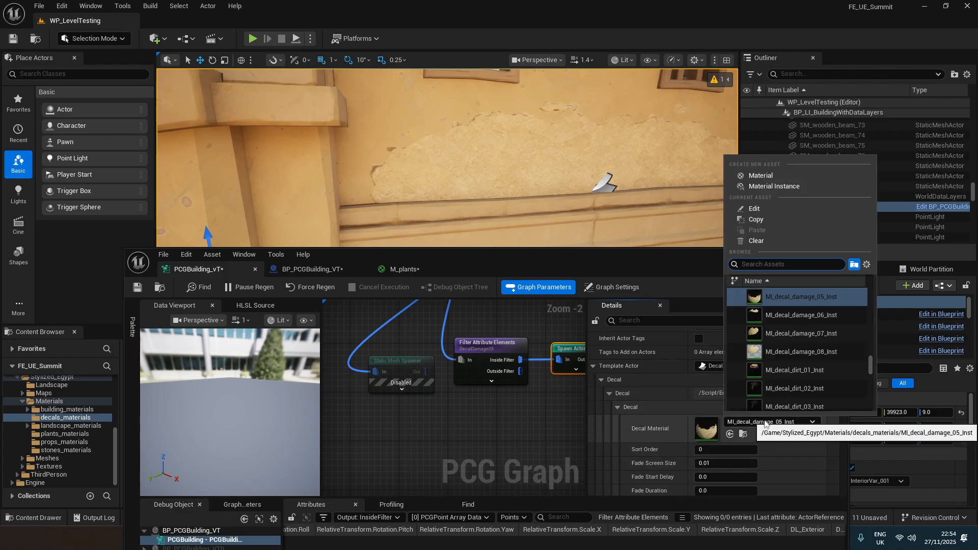
{"action": "left_click", "coordinate": [816, 323]}
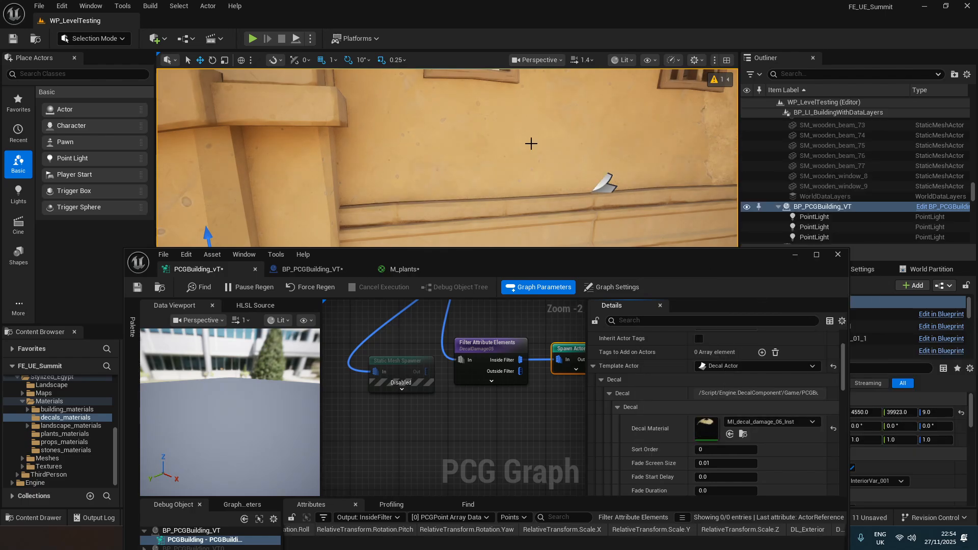
{"action": "key", "text": "s"}
{"action": "mouse_move", "coordinate": [530, 144]}
{"action": "right_mouse_down"}
{"action": "mouse_move", "coordinate": [558, 144]}
{"action": "mouse_move", "coordinate": [534, 145]}
{"action": "right_mouse_up"}
{"action": "key", "text": "w"}
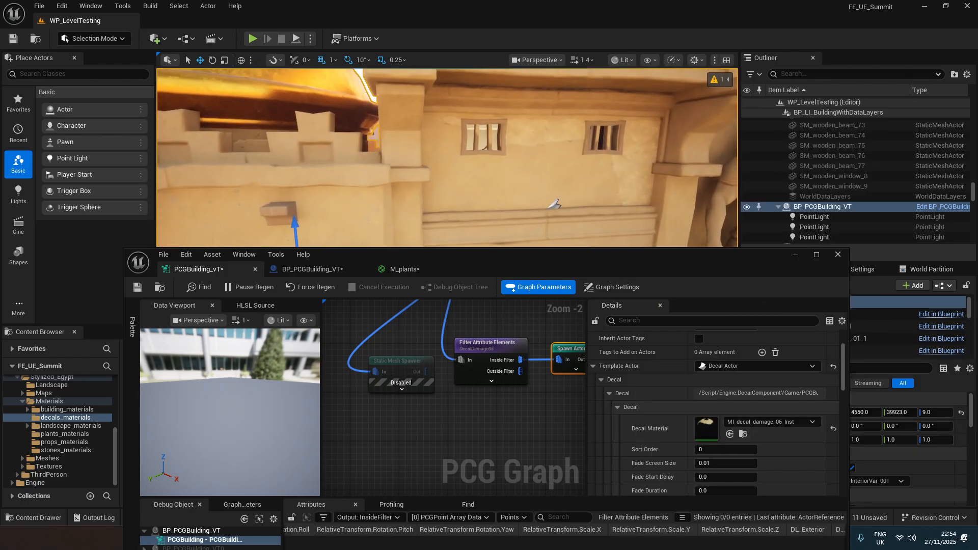
Step: Set the Spawn Actor template's Decal Material back to MI_decal_damage_05_Inst and view the whole building
{"action": "left_click", "coordinate": [759, 422]}
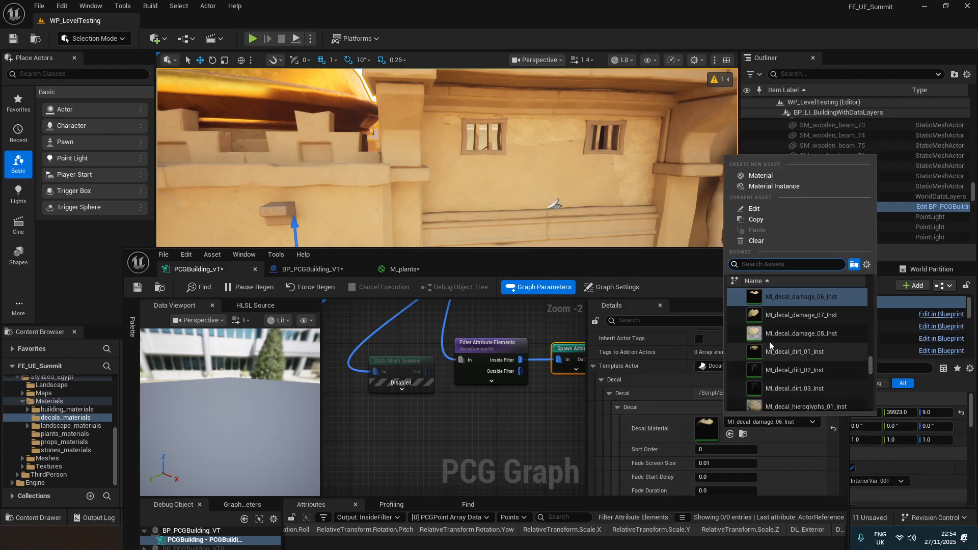
{"action": "left_click", "coordinate": [782, 310]}
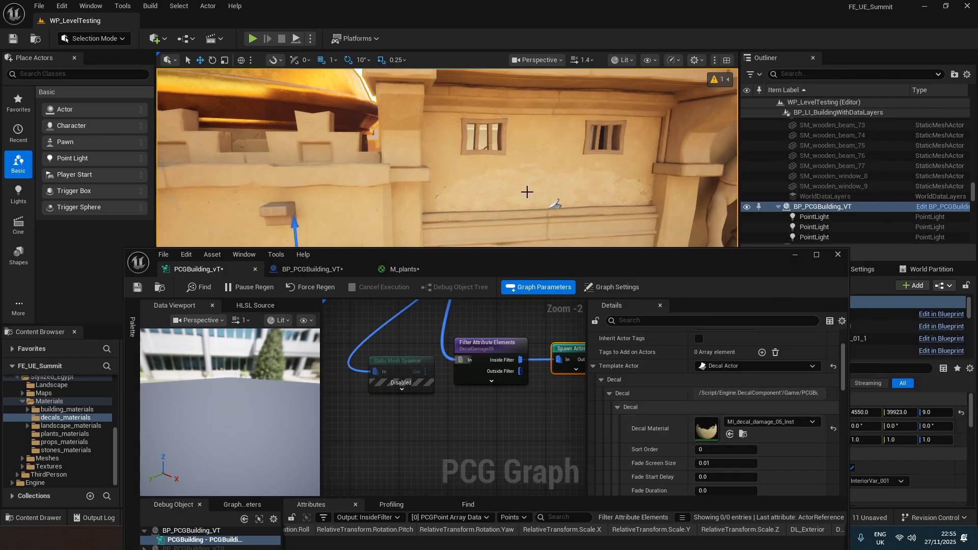
{"action": "key", "text": "s"}
{"action": "right_click_drag", "start_coordinate": [553, 190], "coordinate": [556, 198]}
{"action": "middle_click_drag", "start_coordinate": [518, 214], "coordinate": [544, 227]}
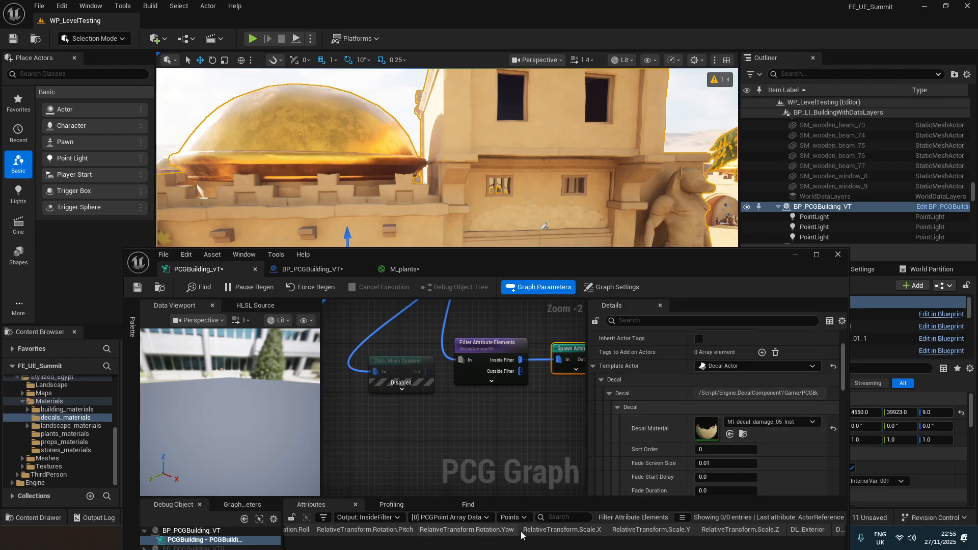
Step: Delete the disabled Static Mesh Spawner node connected to the Decal filter
{"action": "left_click_drag", "start_coordinate": [528, 261], "coordinate": [535, 235]}
{"action": "right_click_drag", "start_coordinate": [491, 329], "coordinate": [484, 435]}
{"action": "left_click", "coordinate": [427, 326]}
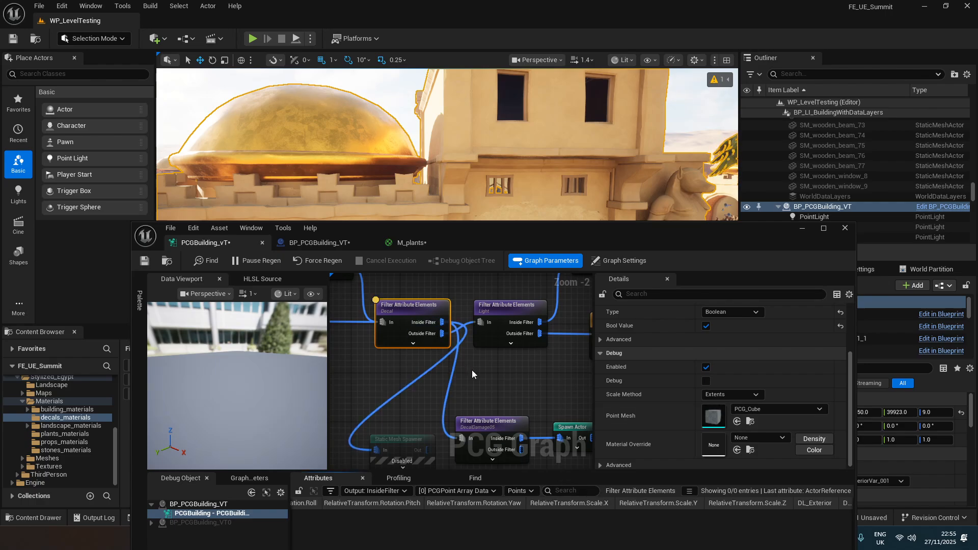
{"action": "left_click", "coordinate": [408, 443]}
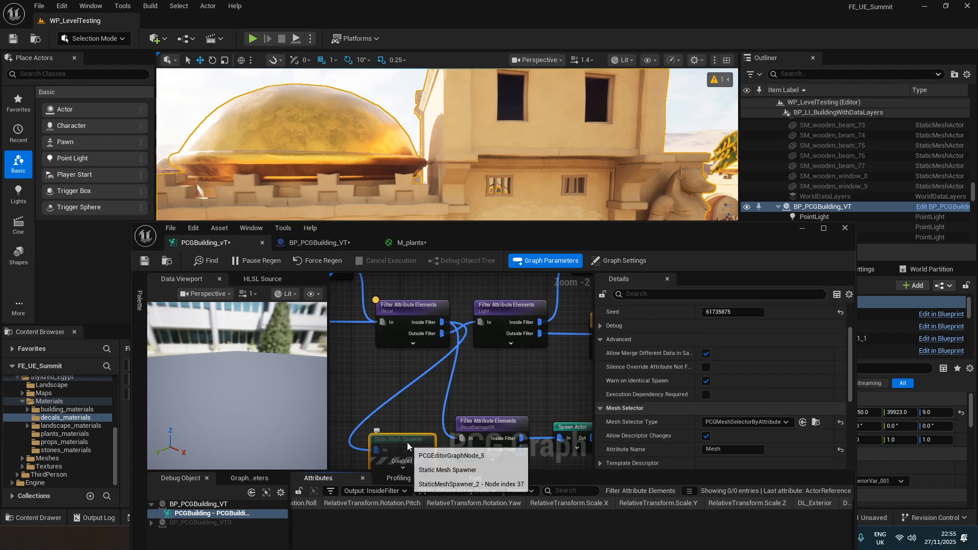
{"action": "key", "text": "Delete"}
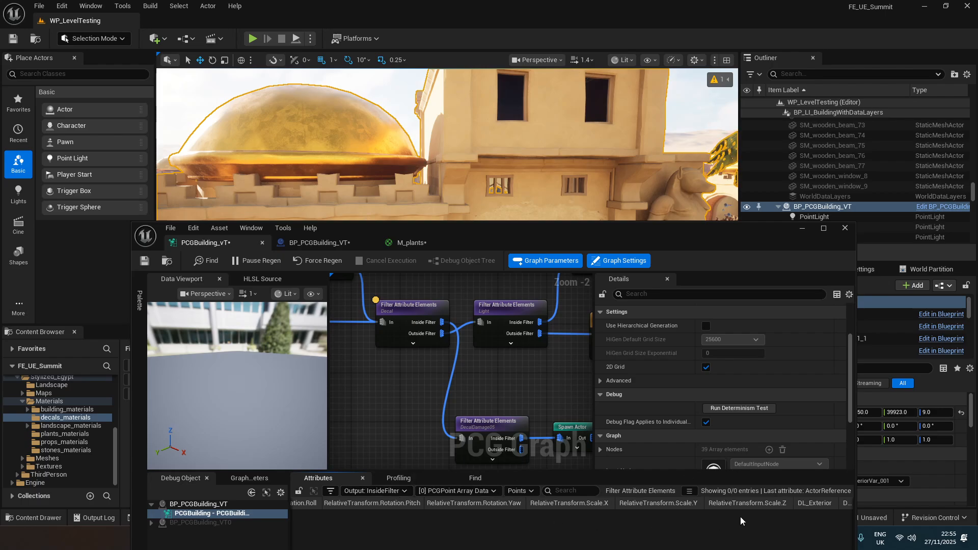
Step: Check the available decal attribute names, and duplicate the DecalDamage05 Filter Attribute Elements node, placing the copy directly below the original
{"action": "left_click_drag", "start_coordinate": [608, 234], "coordinate": [602, 163]}
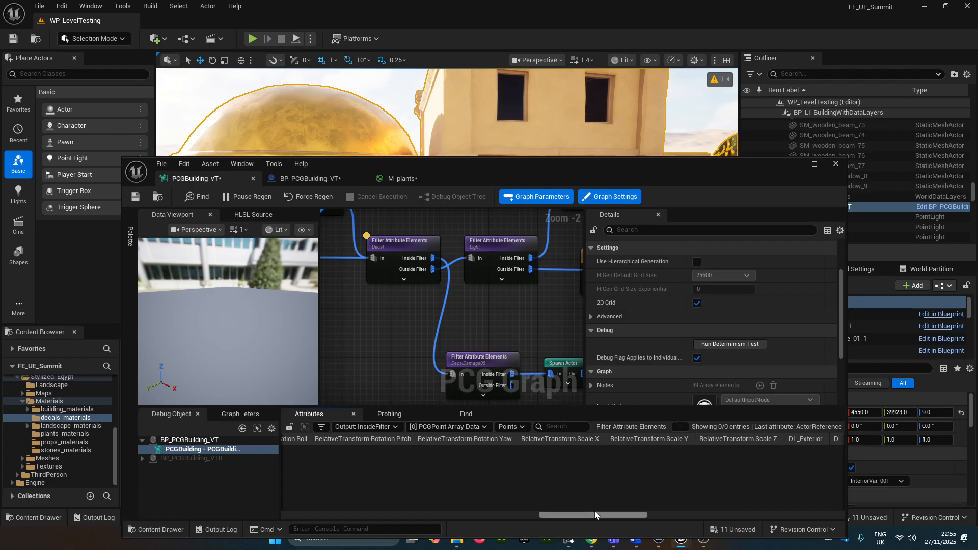
{"action": "left_click_drag", "start_coordinate": [595, 514], "coordinate": [788, 511]}
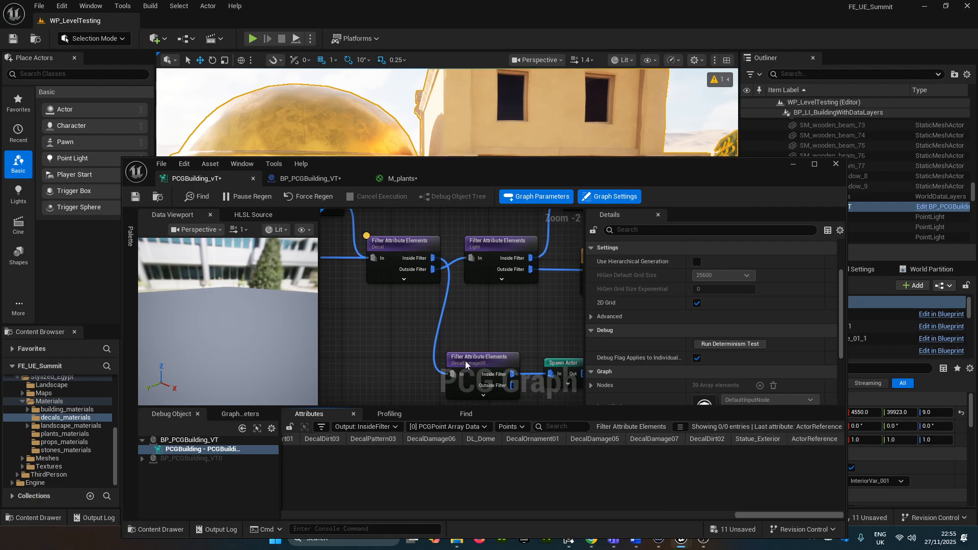
{"action": "right_click_drag", "start_coordinate": [403, 357], "coordinate": [374, 305]}
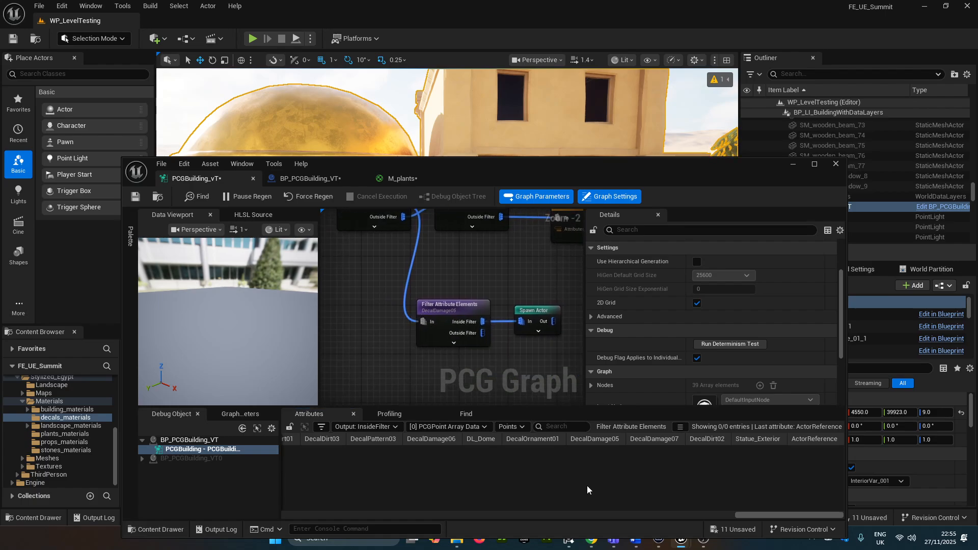
{"action": "left_click", "coordinate": [452, 312]}
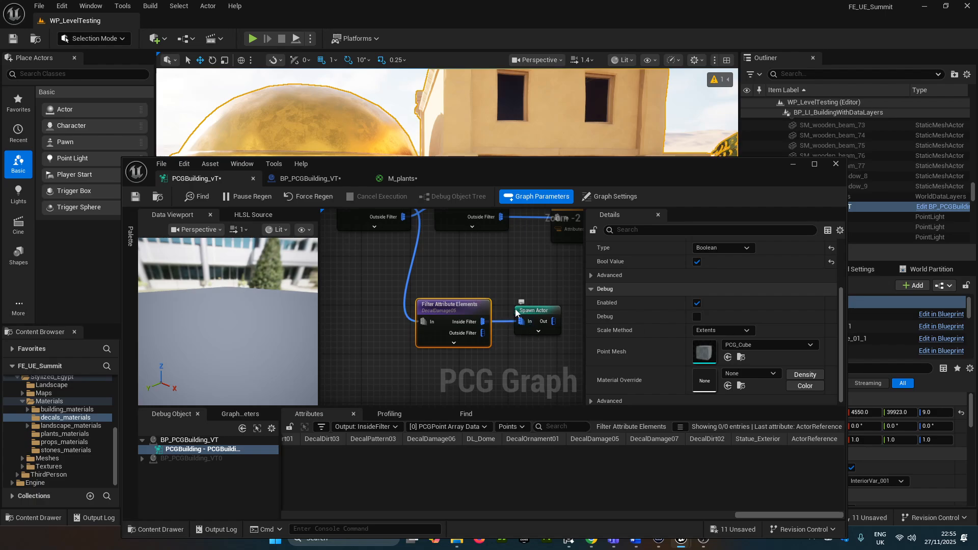
{"action": "right_click_drag", "start_coordinate": [447, 369], "coordinate": [434, 326]}
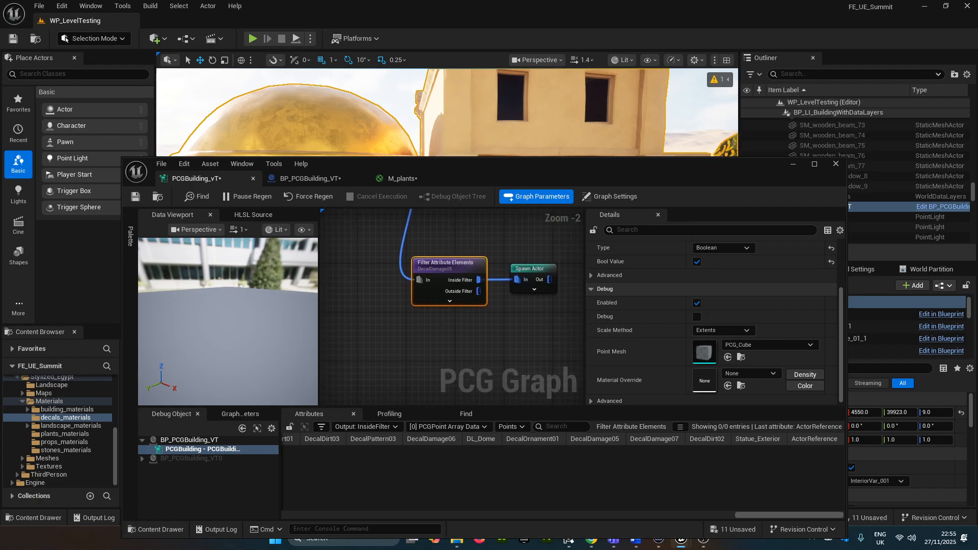
{"action": "key", "text": "ctrl+d"}
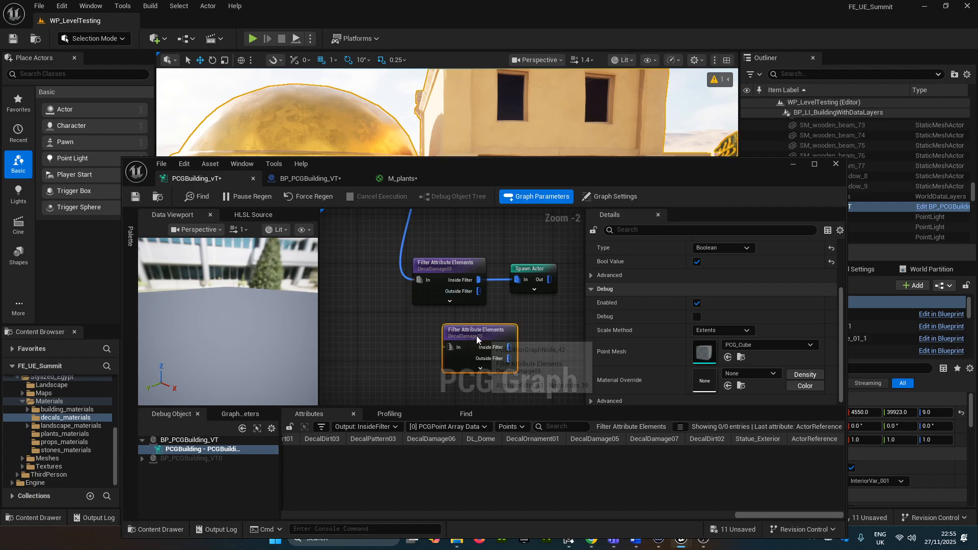
{"action": "left_click_drag", "start_coordinate": [476, 336], "coordinate": [444, 323]}
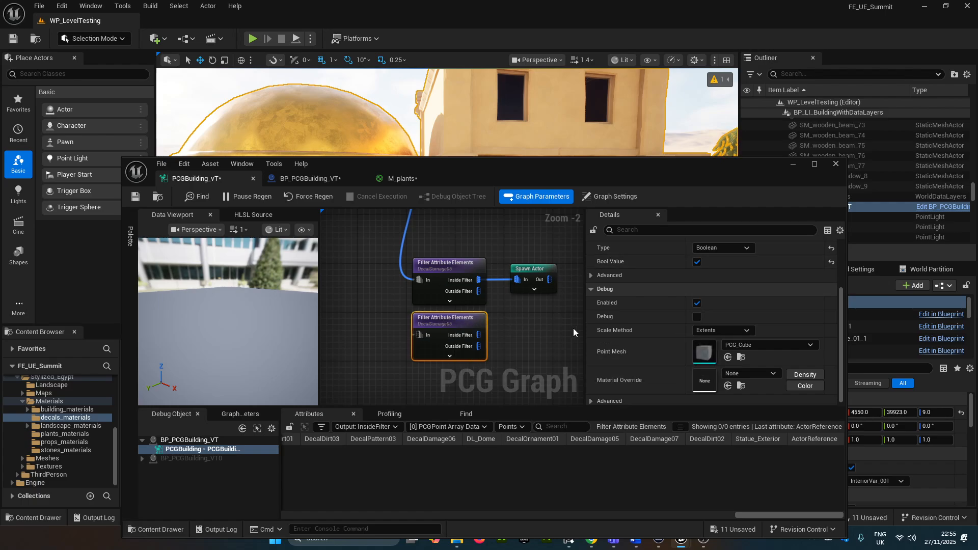
Step: Set the duplicated filter node's Target Attribute to DecalDamage07
{"action": "left_click", "coordinate": [452, 309]}
{"action": "left_click", "coordinate": [456, 320]}
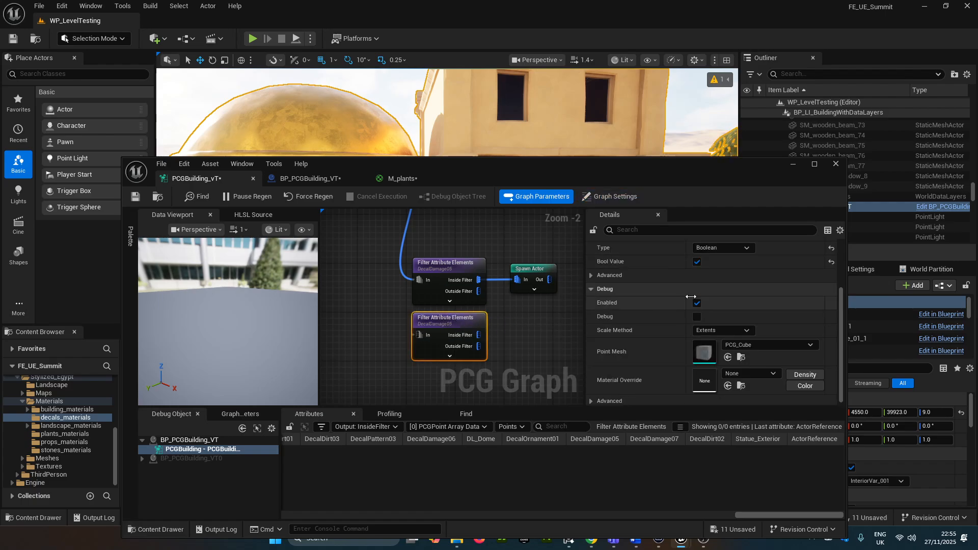
{"action": "scroll", "coordinate": [638, 264], "scroll_direction": "up", "scroll_amount": 2}
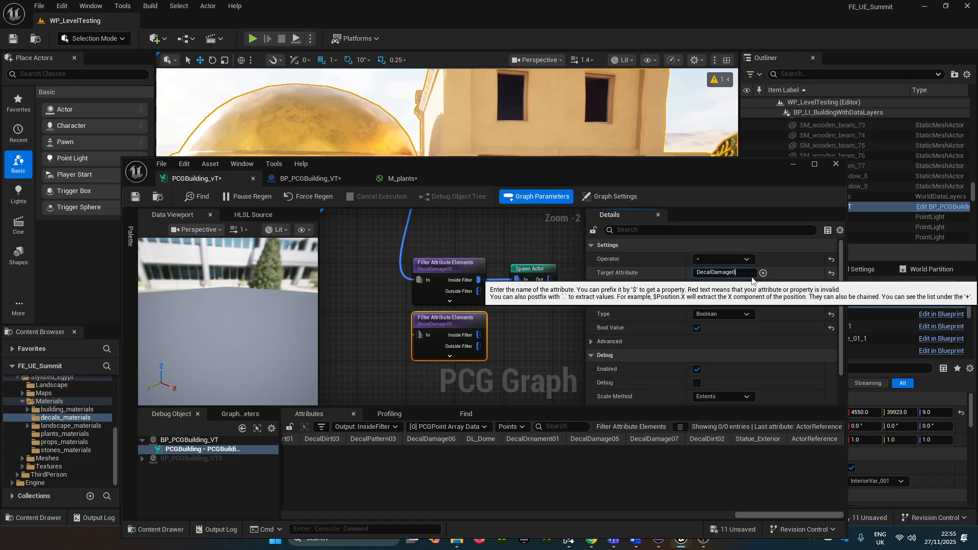
{"action": "key", "text": "Return"}
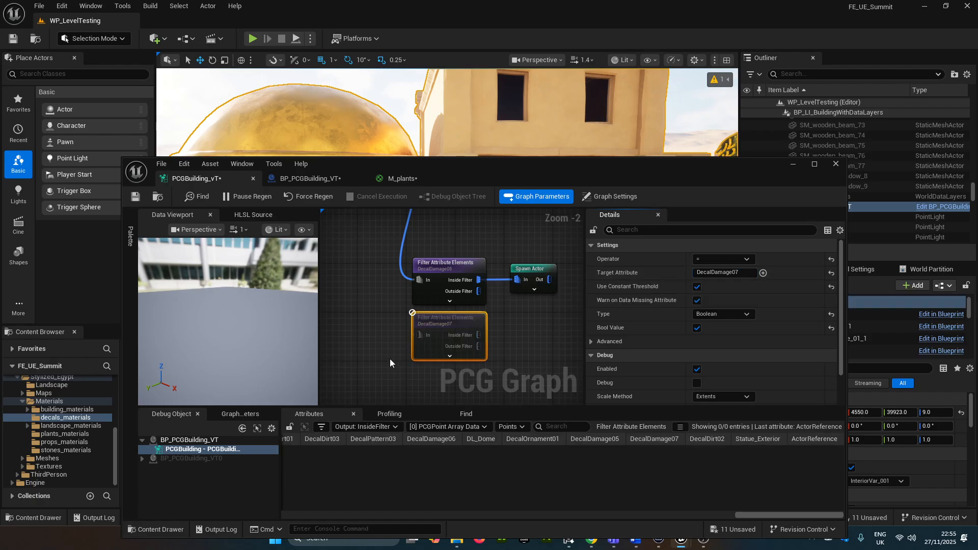
Step: Add a reroute node fed by the Decal filter's Inside Filter output, to the side of the two damage filters
{"action": "scroll", "coordinate": [383, 291], "scroll_direction": "down", "scroll_amount": 1}
{"action": "right_click_drag", "start_coordinate": [377, 290], "coordinate": [393, 337]}
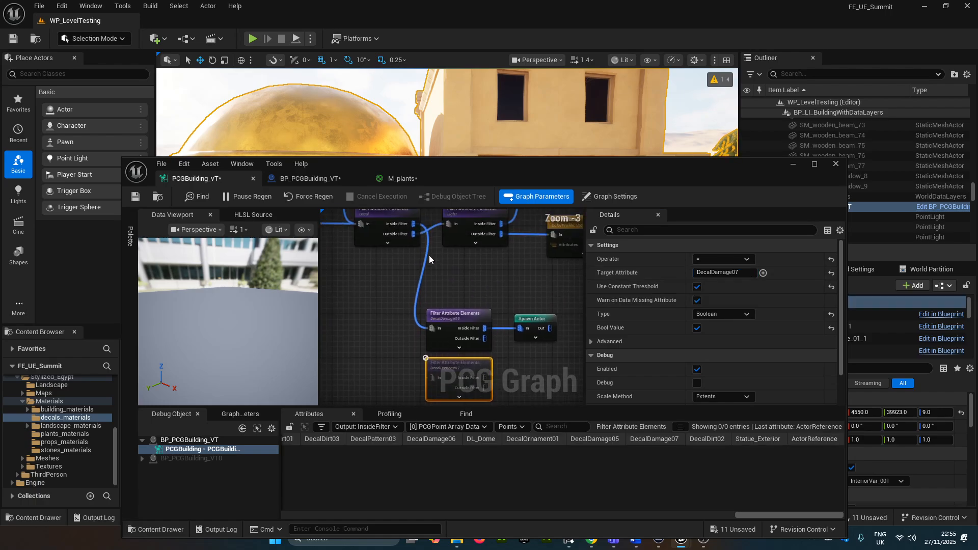
{"action": "left_click_drag", "start_coordinate": [413, 224], "coordinate": [377, 355]}
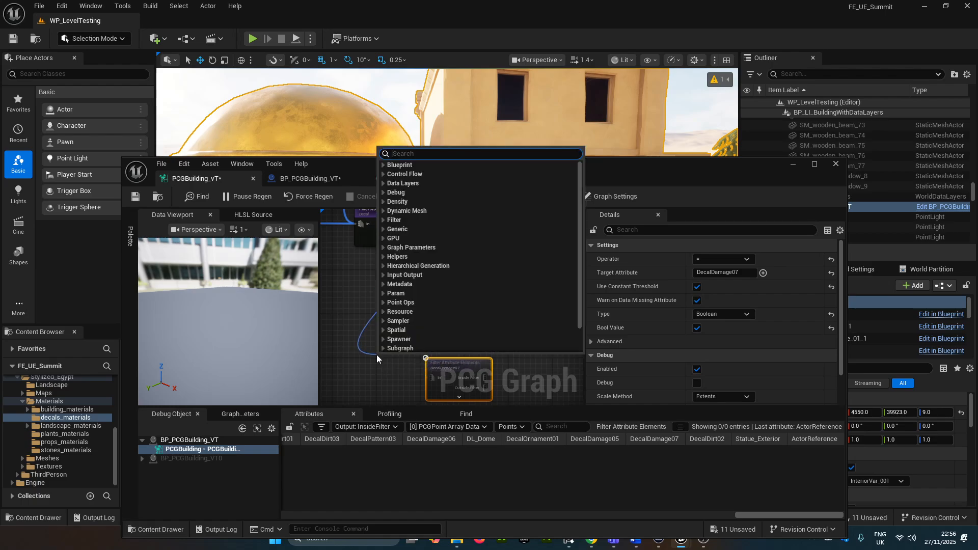
{"action": "type", "text": "rou"}
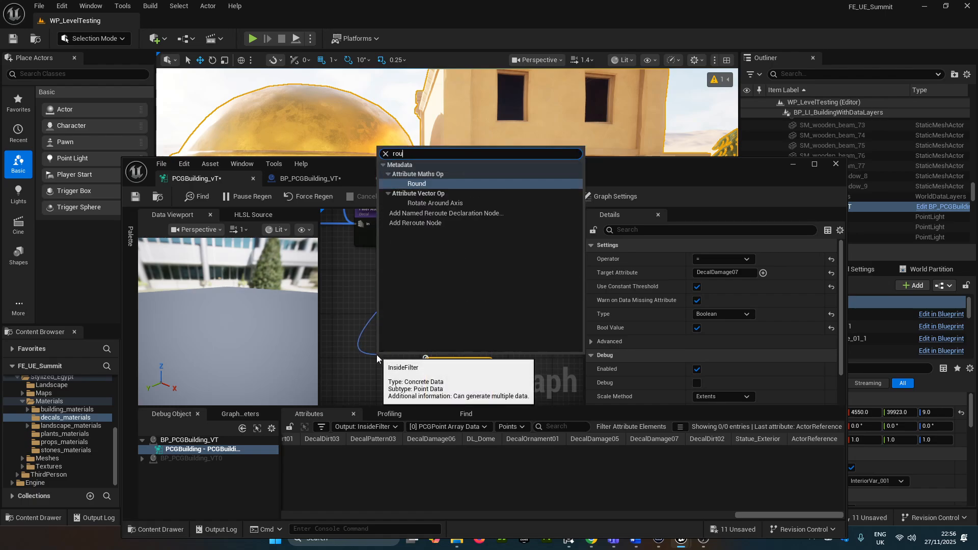
{"action": "key", "text": "Down"}
{"action": "key", "text": "Down"}
{"action": "key", "text": "Down"}
{"action": "key", "text": "Return"}
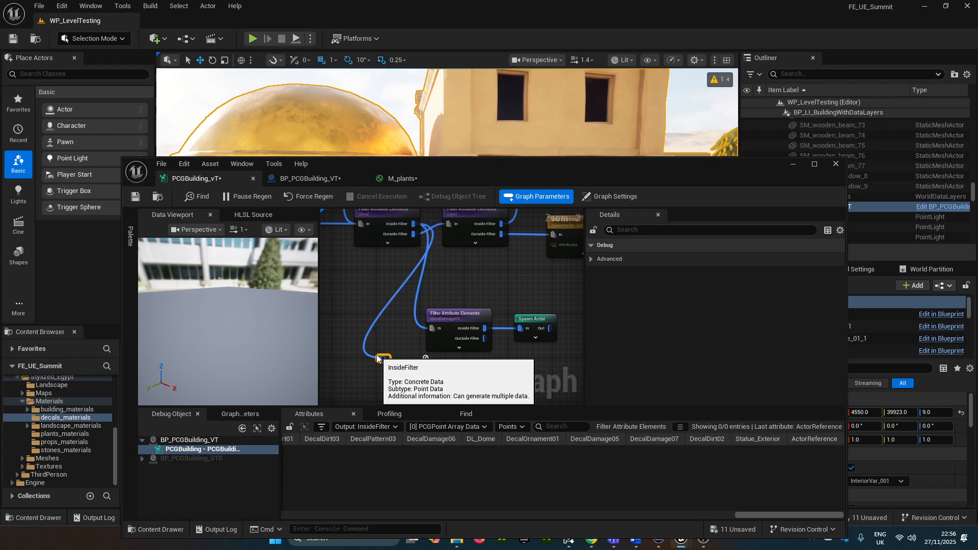
Step: Connect the reroute node's output to the inputs of both the DecalDamage05 and DecalDamage07 filters
{"action": "left_click_drag", "start_coordinate": [386, 358], "coordinate": [435, 328]}
{"action": "right_click_drag", "start_coordinate": [383, 360], "coordinate": [366, 322]}
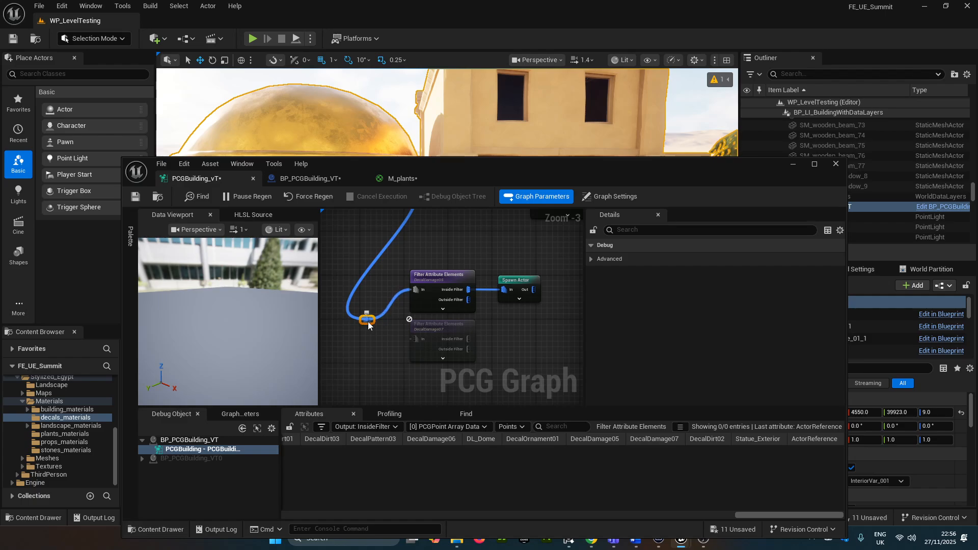
{"action": "left_click_drag", "start_coordinate": [370, 323], "coordinate": [417, 339]}
Step: Duplicate the DecalDamage05 branch's Spawn Actor node and place the copy beside the DecalDamage07 filter
{"action": "left_click", "coordinate": [440, 326]}
{"action": "left_click", "coordinate": [517, 281]}
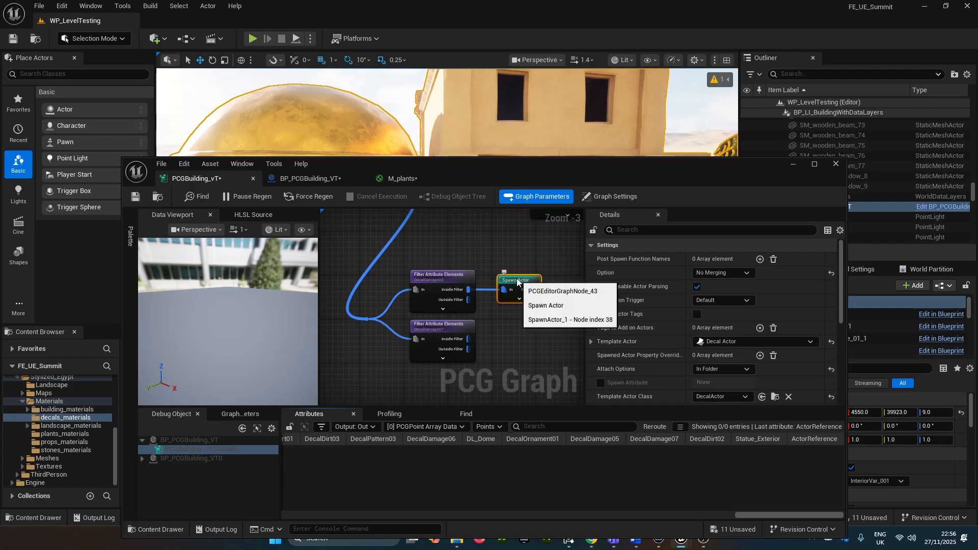
{"action": "key", "text": "ctrl+d"}
{"action": "left_click_drag", "start_coordinate": [535, 290], "coordinate": [532, 333]}
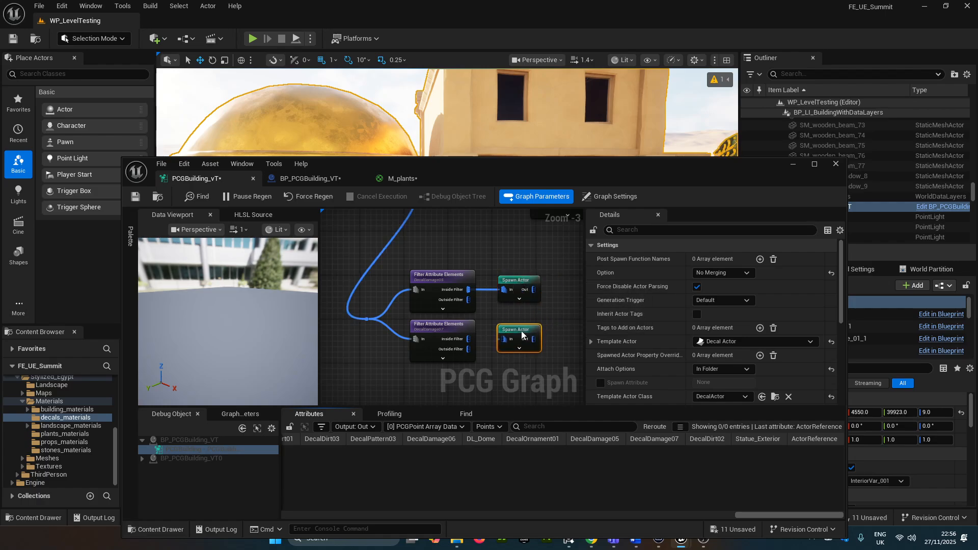
Step: Set the copied Spawn Actor's Decal Material to MI_decal_damage_07_Inst and feed it from the DecalDamage07 filter's Inside Filter output
{"action": "left_click", "coordinate": [592, 343]}
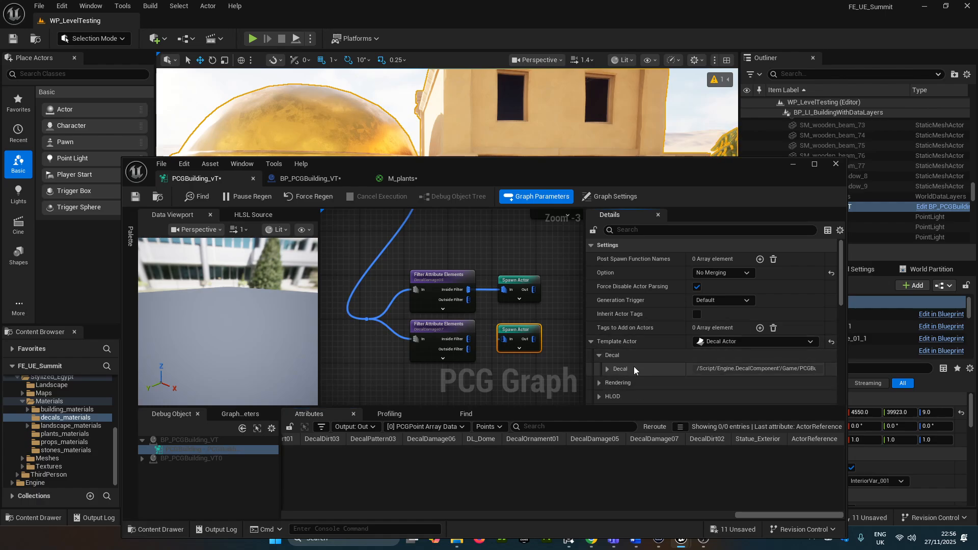
{"action": "left_click", "coordinate": [643, 382]}
{"action": "scroll", "coordinate": [637, 372], "scroll_direction": "down", "scroll_amount": 2}
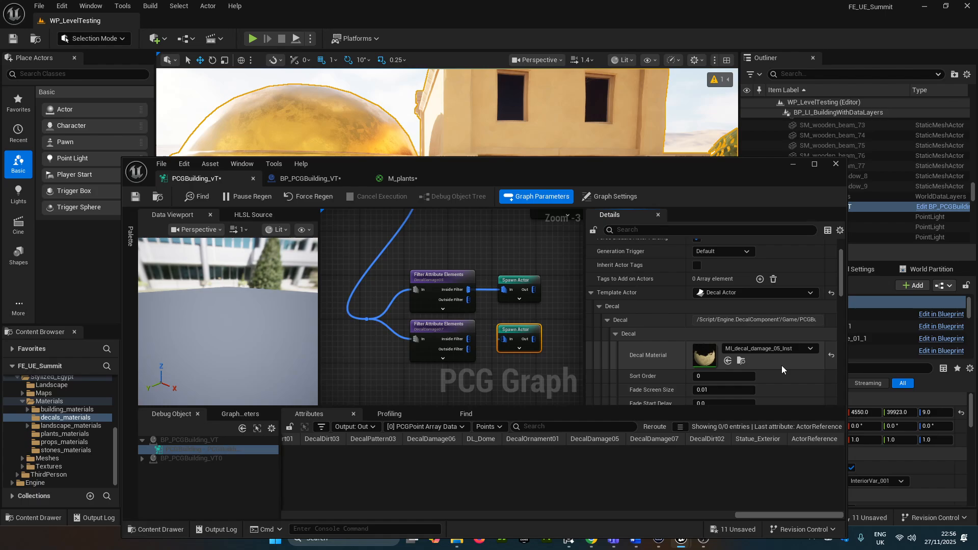
{"action": "left_click", "coordinate": [787, 351]}
{"action": "left_click", "coordinate": [754, 260]}
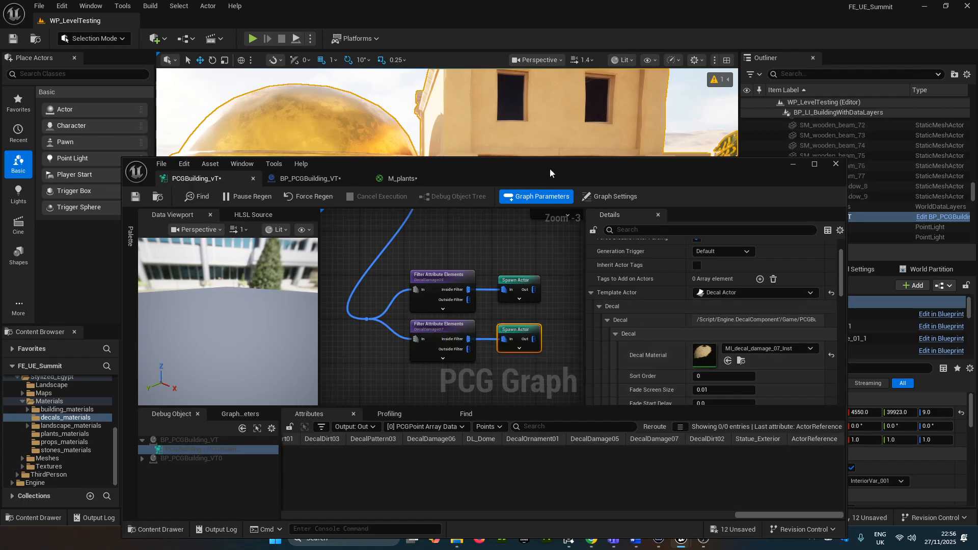
Step: Inspect the generated building's outer walls in the level viewport for the spawned damage decals
{"action": "left_click_drag", "start_coordinate": [549, 169], "coordinate": [548, 247]}
{"action": "right_click_drag", "start_coordinate": [531, 204], "coordinate": [492, 255]}
{"action": "key", "text": "s"}
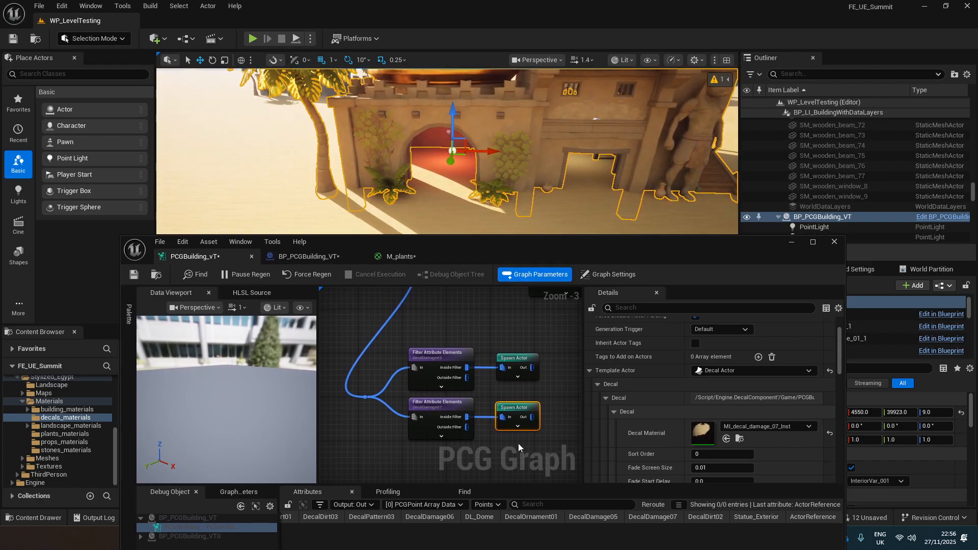
{"action": "key", "text": "a"}
{"action": "right_click_drag", "start_coordinate": [525, 189], "coordinate": [588, 188]}
{"action": "key", "text": "a"}
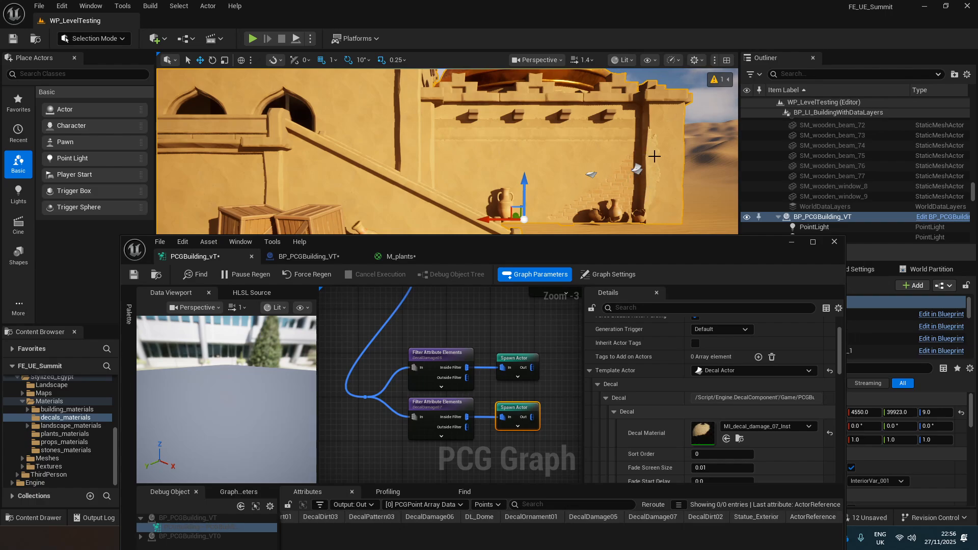
{"action": "key", "text": "w"}
{"action": "right_click_drag", "start_coordinate": [655, 156], "coordinate": [577, 145]}
{"action": "key", "text": "s"}
{"action": "key", "text": "w"}
{"action": "key", "text": "s"}
{"action": "key", "text": "w"}
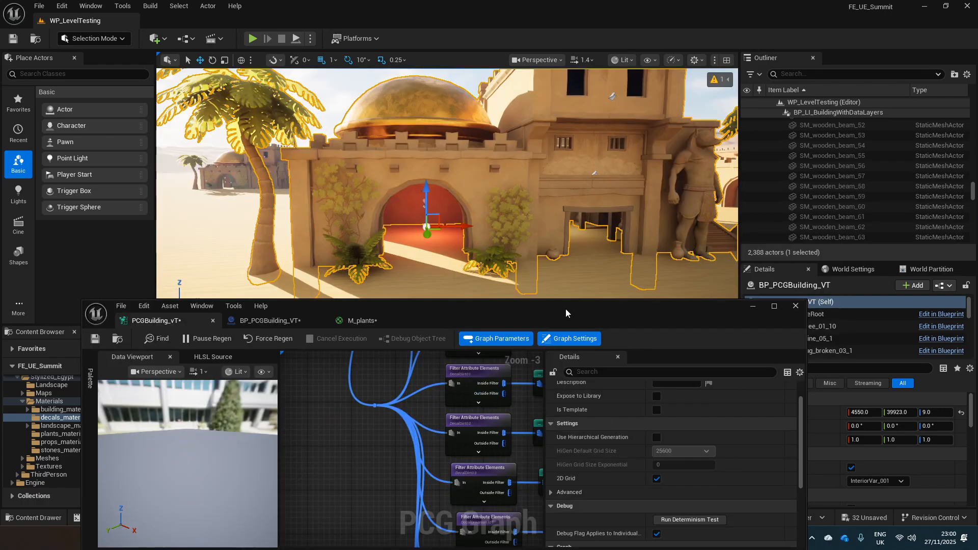
Step: Examine the full column of decal Filter Attribute Elements and Spawn Actor branches in the PCG graph
{"action": "left_click_drag", "start_coordinate": [566, 309], "coordinate": [531, 190]}
{"action": "right_click_drag", "start_coordinate": [362, 334], "coordinate": [300, 402]}
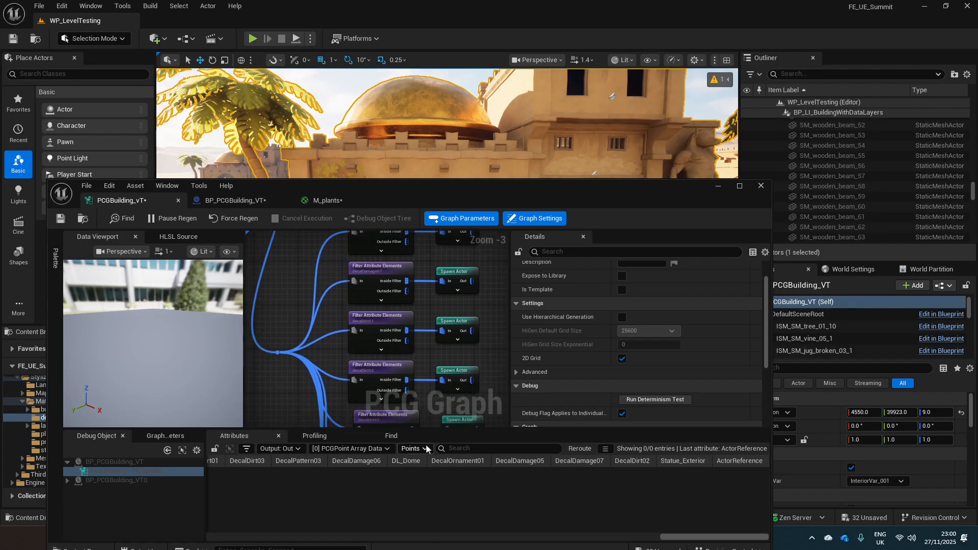
{"action": "left_click_drag", "start_coordinate": [427, 429], "coordinate": [426, 478]}
{"action": "right_click_drag", "start_coordinate": [420, 372], "coordinate": [420, 147]}
{"action": "right_click_drag", "start_coordinate": [421, 366], "coordinate": [380, 438]}
{"action": "scroll", "coordinate": [390, 385], "scroll_direction": "down", "scroll_amount": 2}
{"action": "right_click_drag", "start_coordinate": [391, 383], "coordinate": [400, 264]}
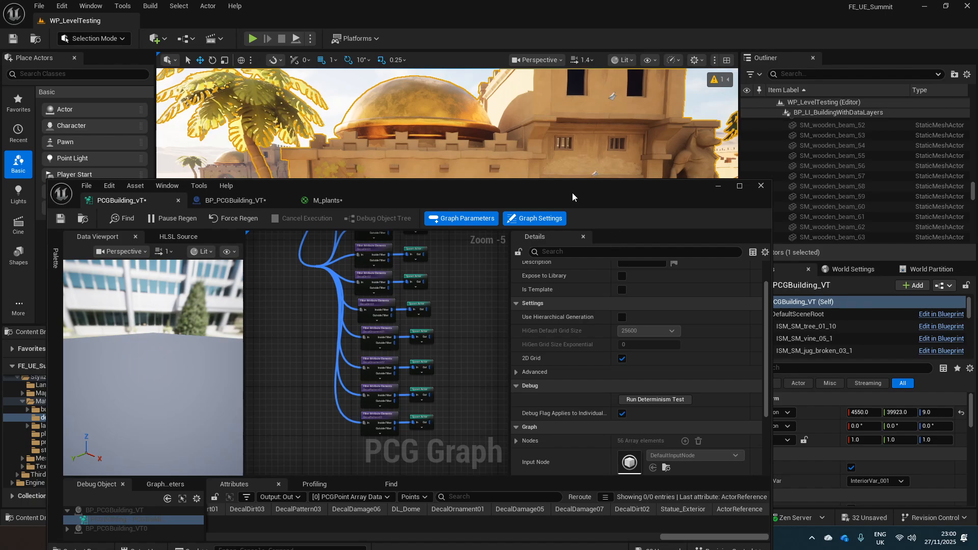
Step: Inspect the spawned decal actors around the building's arched entrance, selecting two of them to check their materials
{"action": "left_click_drag", "start_coordinate": [573, 192], "coordinate": [592, 310]}
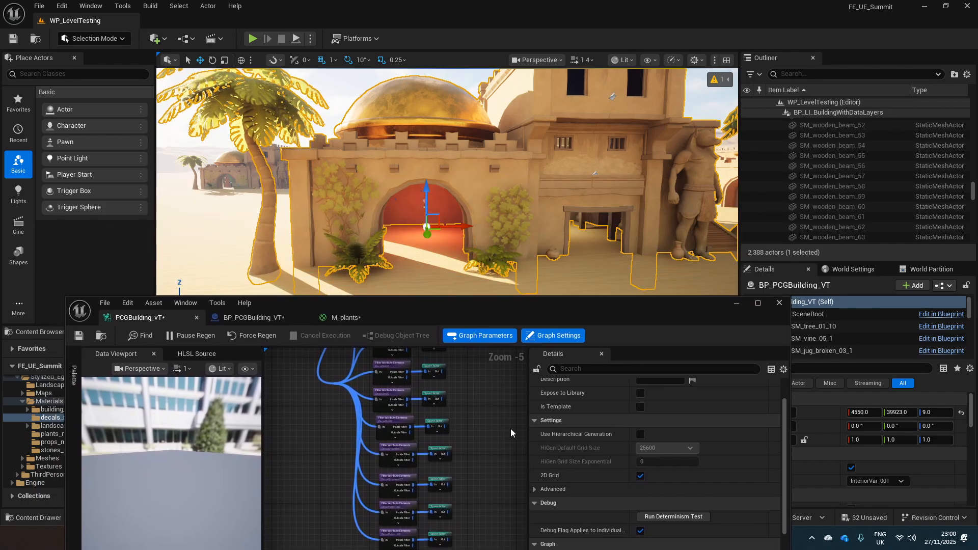
{"action": "key", "text": "w"}
{"action": "right_click_drag", "start_coordinate": [589, 177], "coordinate": [724, 176]}
{"action": "key", "text": "a"}
{"action": "left_click", "coordinate": [432, 206]}
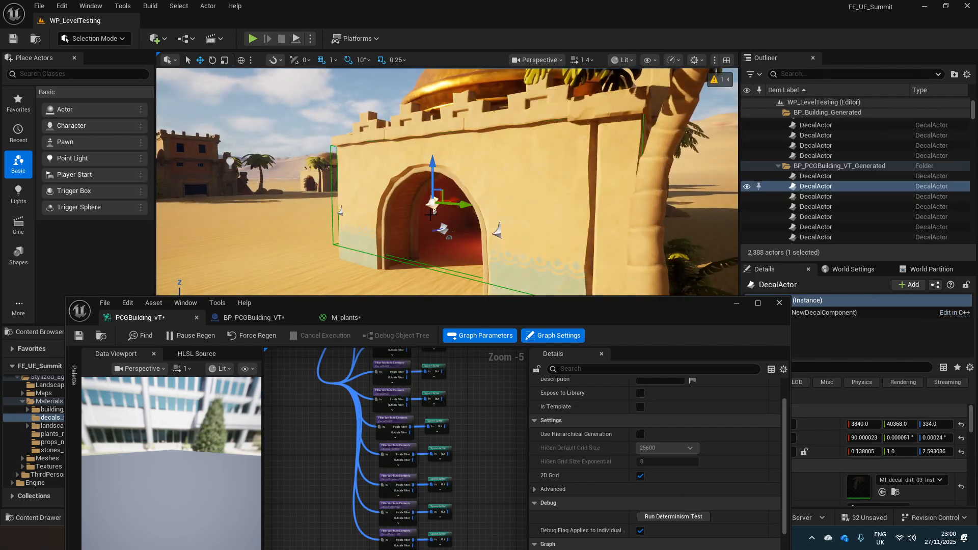
{"action": "left_click", "coordinate": [442, 230]}
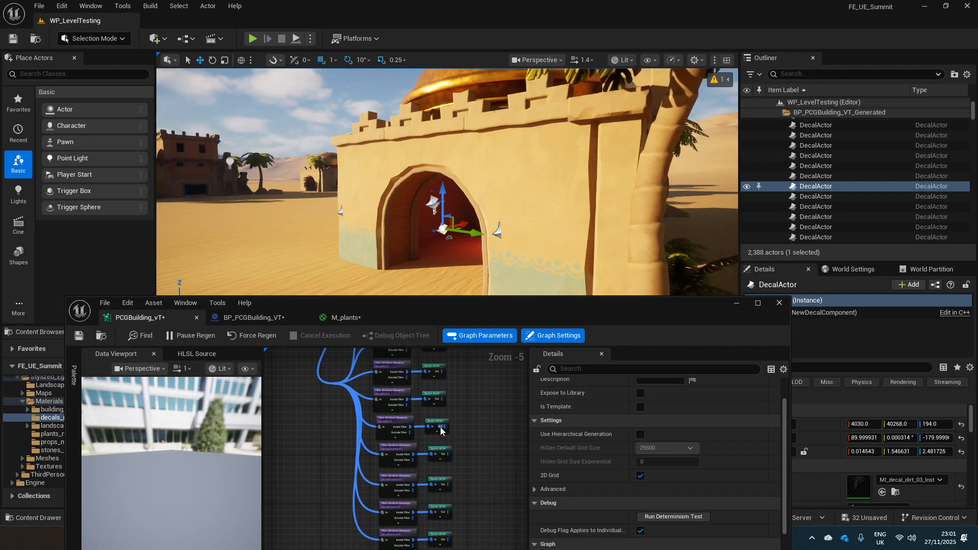
{"action": "right_click_drag", "start_coordinate": [321, 410], "coordinate": [271, 392]}
{"action": "left_click_drag", "start_coordinate": [346, 219], "coordinate": [230, 219], "text": "alt"}
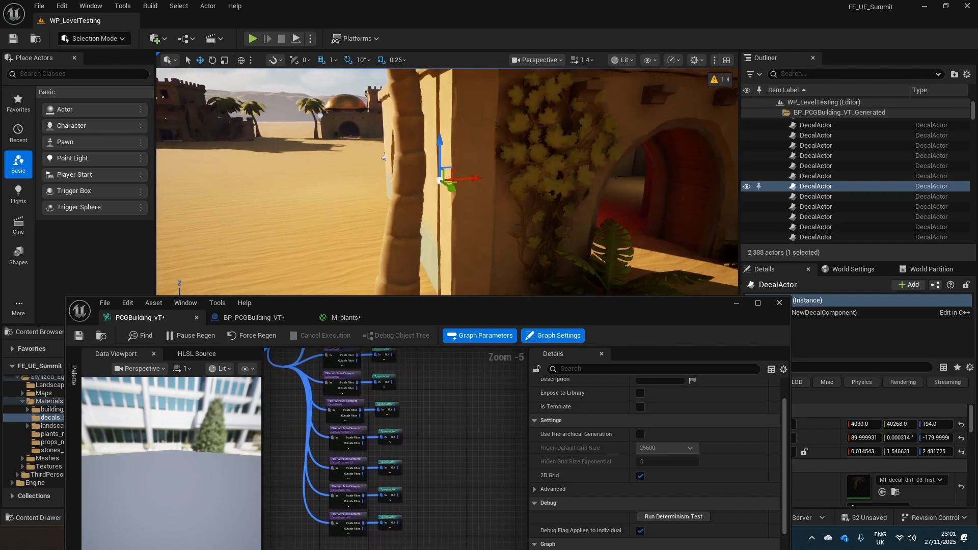
{"action": "right_click_drag", "start_coordinate": [356, 219], "coordinate": [449, 211]}
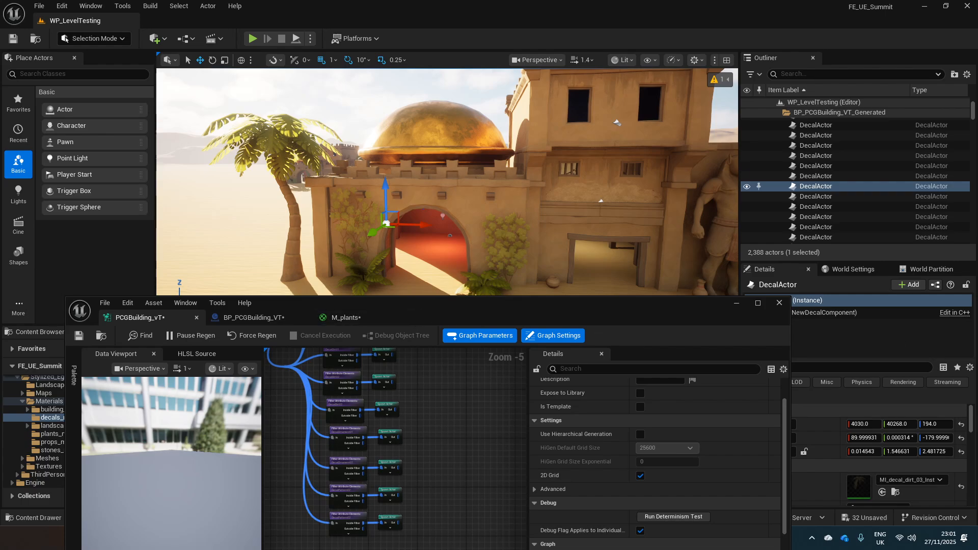
Step: Look over the whole building with its decals from outside, and enter the room behind the arched entrance
{"action": "left_click_drag", "start_coordinate": [466, 311], "coordinate": [435, 207]}
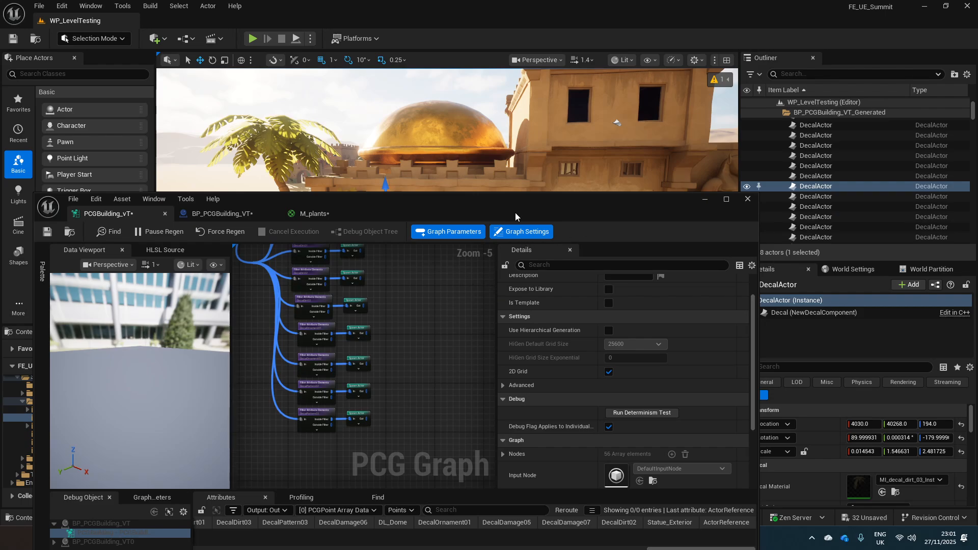
{"action": "left_click_drag", "start_coordinate": [496, 204], "coordinate": [506, 286]}
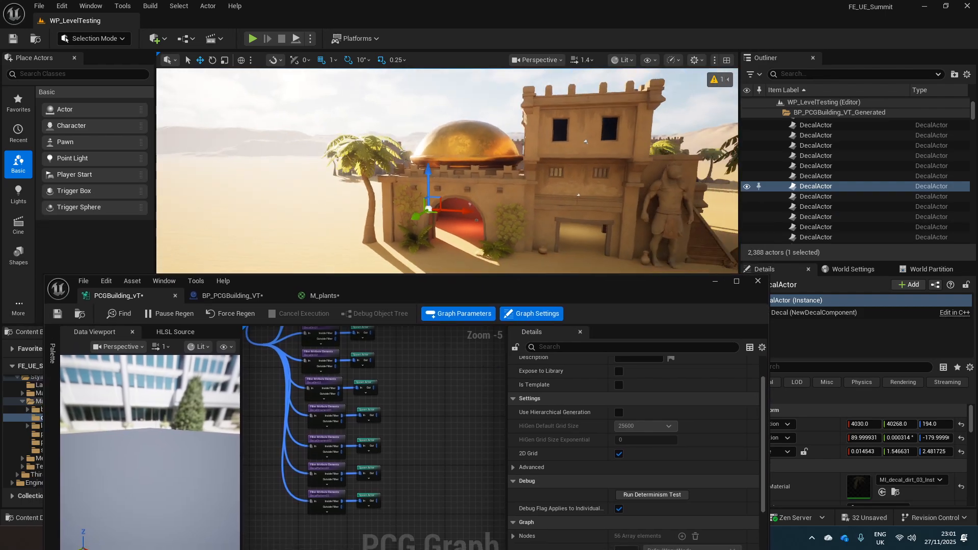
{"action": "right_click_drag", "start_coordinate": [448, 170], "coordinate": [480, 174]}
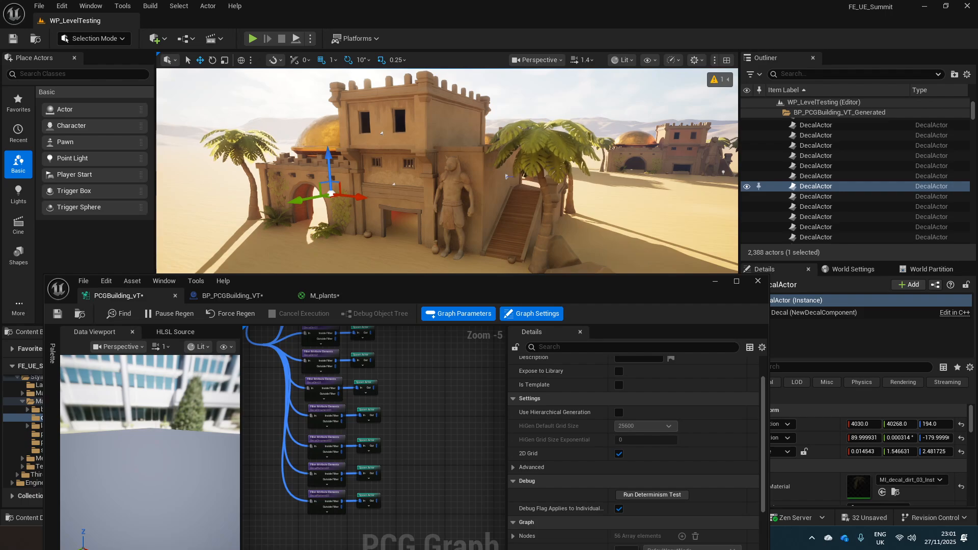
{"action": "key", "text": "w"}
{"action": "right_click_drag", "start_coordinate": [477, 230], "coordinate": [430, 216]}
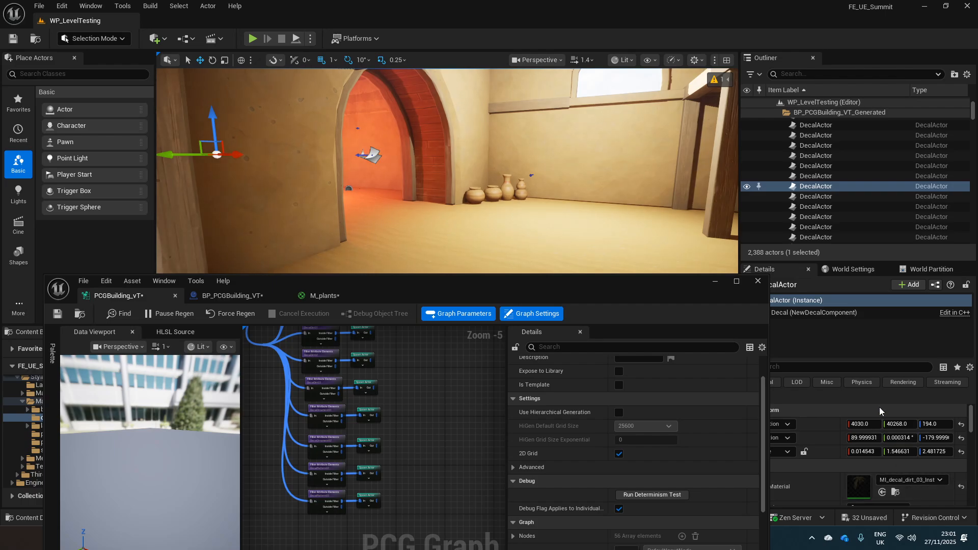
Step: Select the BP_PCGBuilding_VT actor and set its Interior Var to InteriorVar_003, viewing the room's props
{"action": "left_click", "coordinate": [800, 113]}
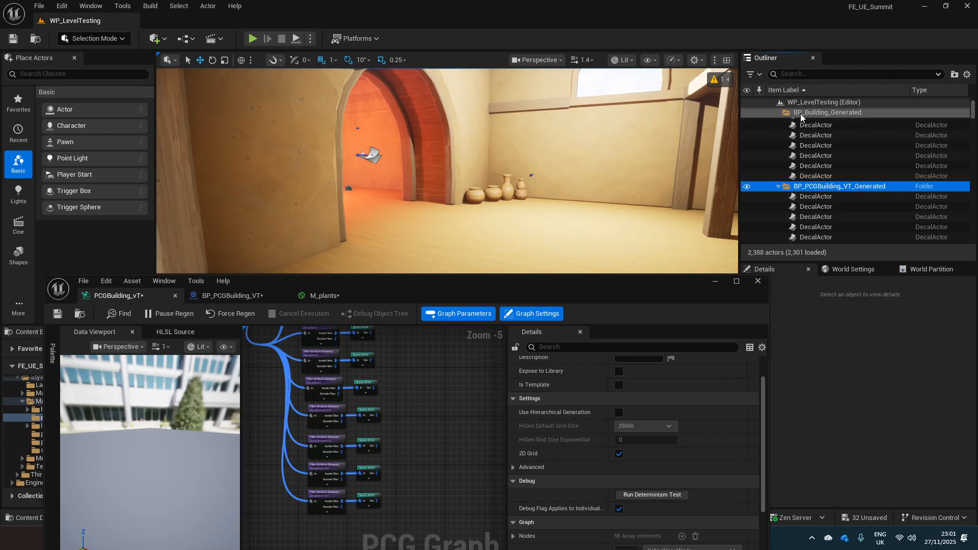
{"action": "left_click", "coordinate": [427, 122]}
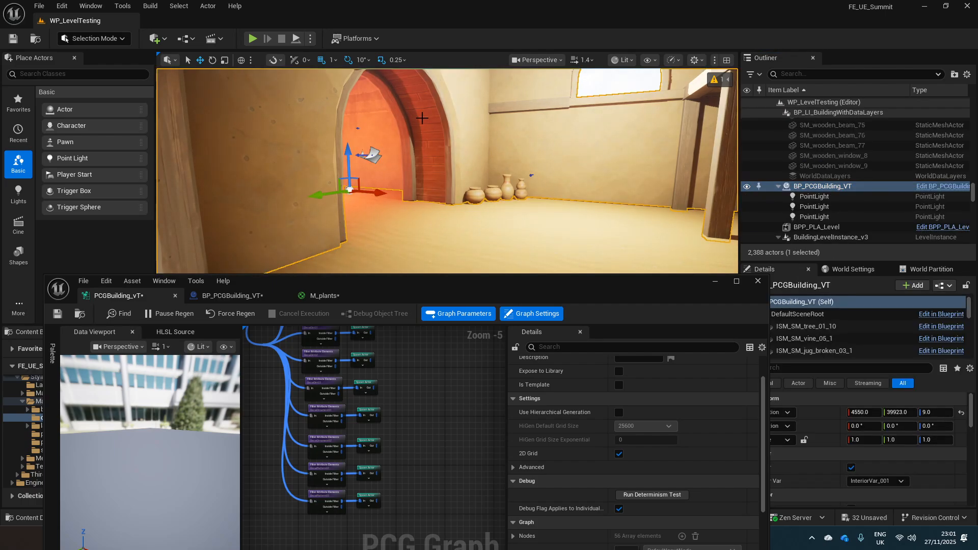
{"action": "left_click", "coordinate": [876, 484]}
{"action": "left_click", "coordinate": [873, 511]}
{"action": "scroll", "coordinate": [565, 233], "scroll_direction": "up", "scroll_amount": 5}
{"action": "right_click_drag", "start_coordinate": [429, 213], "coordinate": [400, 214]}
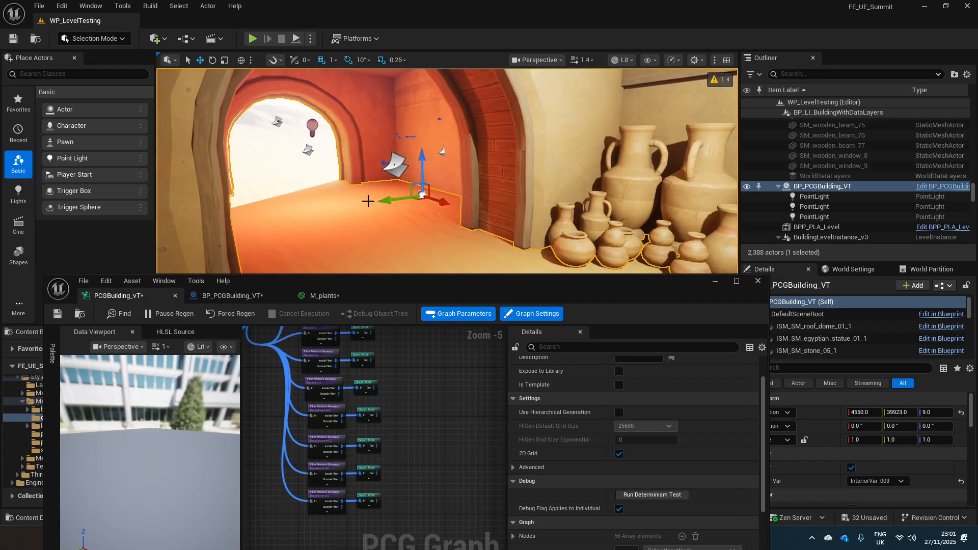
Step: Review the chain of filter and branching nodes in the PCG graph alongside the building interior
{"action": "scroll", "coordinate": [399, 387], "scroll_direction": "down", "scroll_amount": 1}
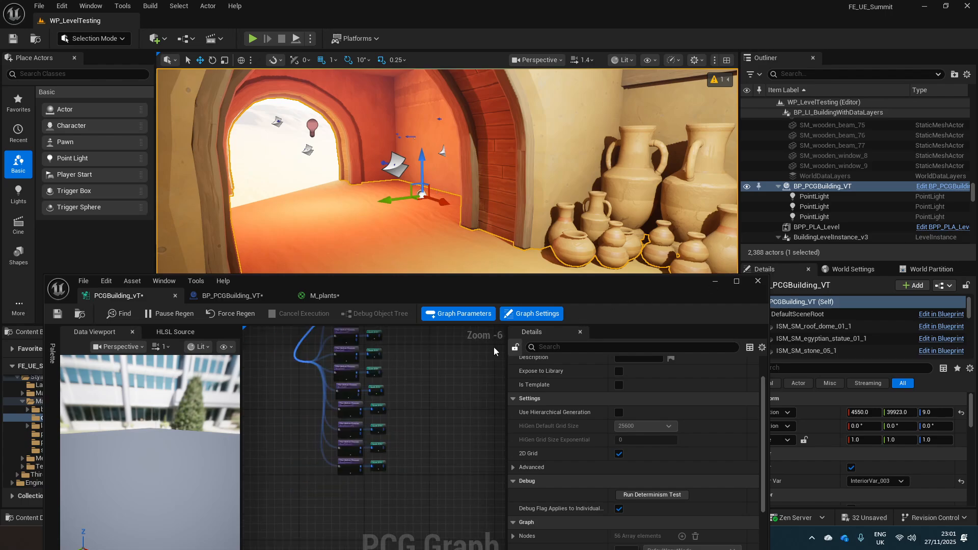
{"action": "right_click_drag", "start_coordinate": [493, 347], "coordinate": [427, 393]}
{"action": "right_click_drag", "start_coordinate": [361, 395], "coordinate": [374, 374]}
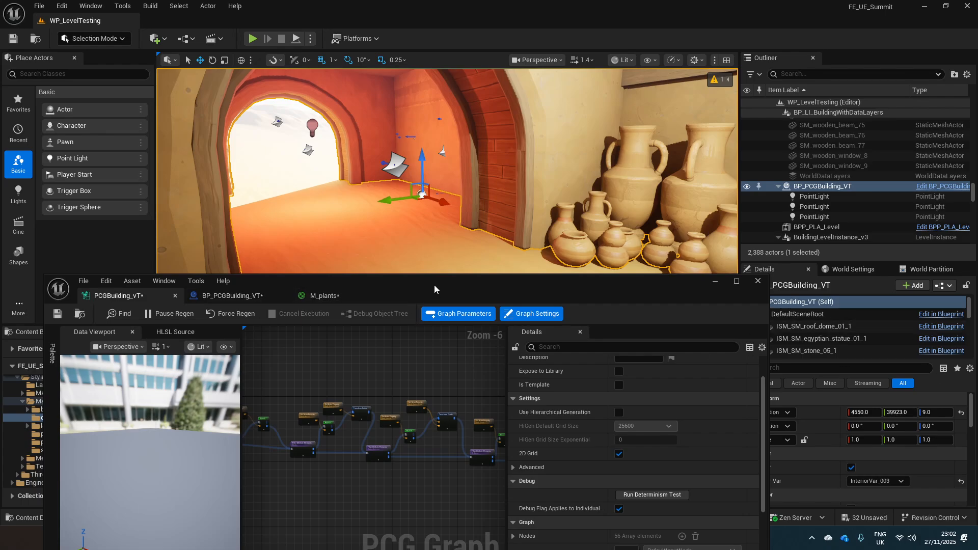
{"action": "left_click_drag", "start_coordinate": [434, 286], "coordinate": [450, 258]}
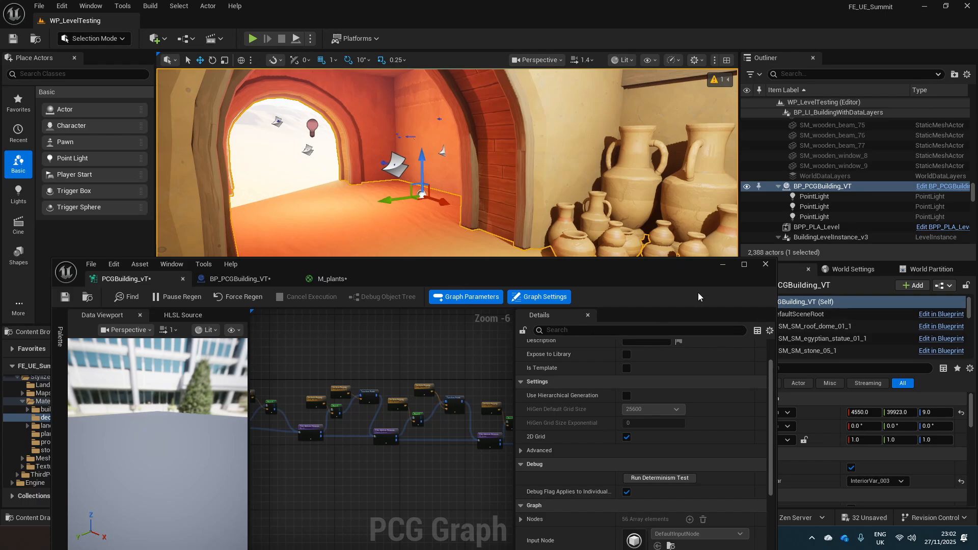
{"action": "left_click_drag", "start_coordinate": [495, 264], "coordinate": [473, 285]}
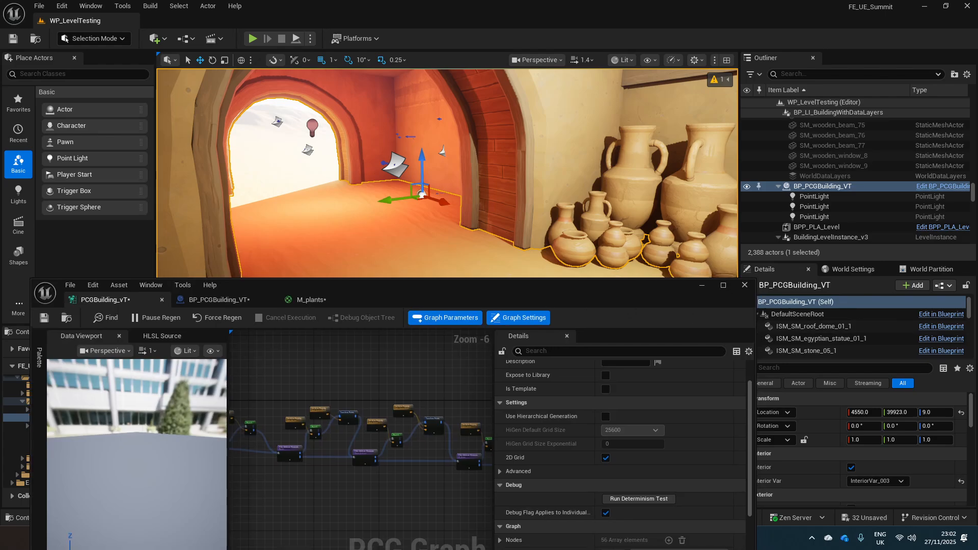